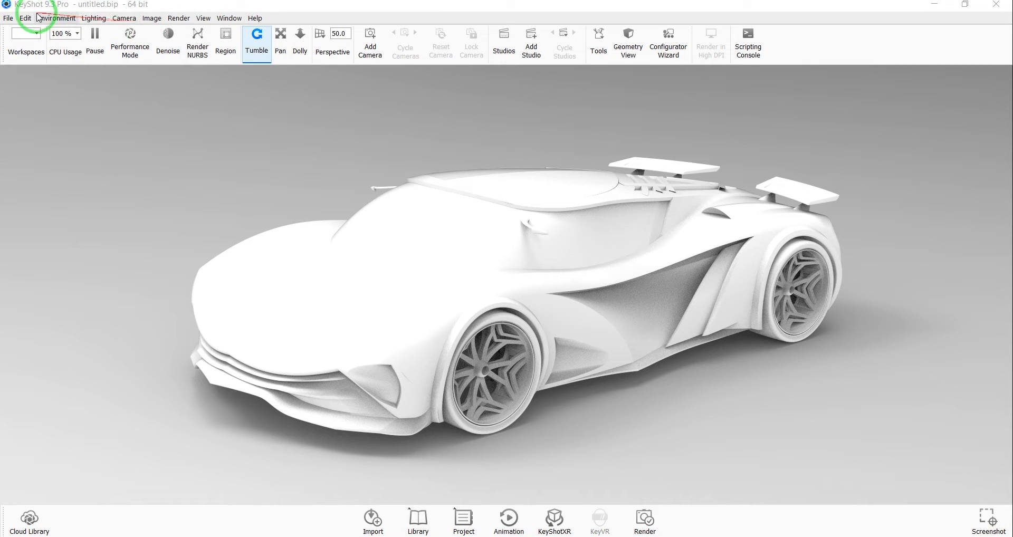
Step: Start a new empty scene and discard the changes made to the current car scene
left_click(8, 19)
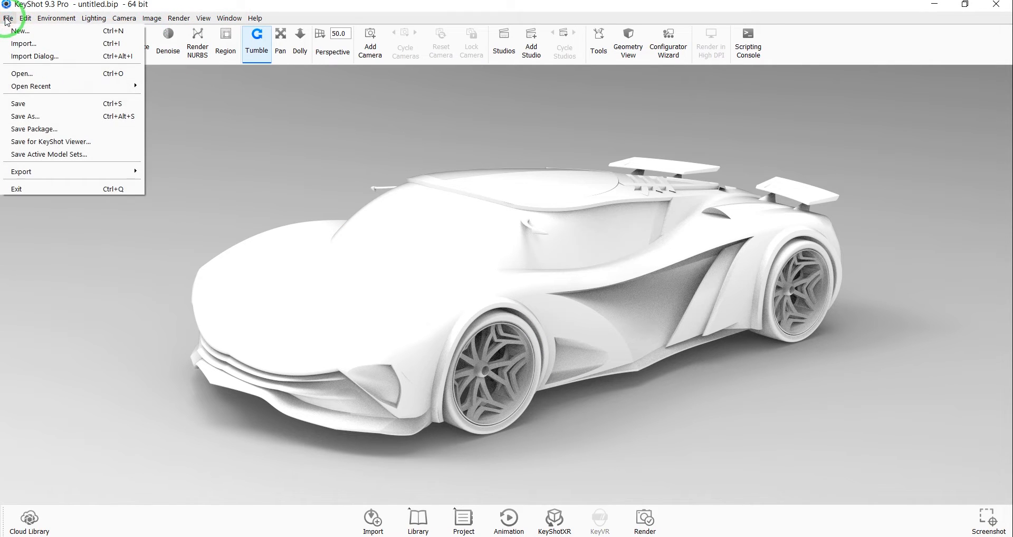
left_click(9, 27)
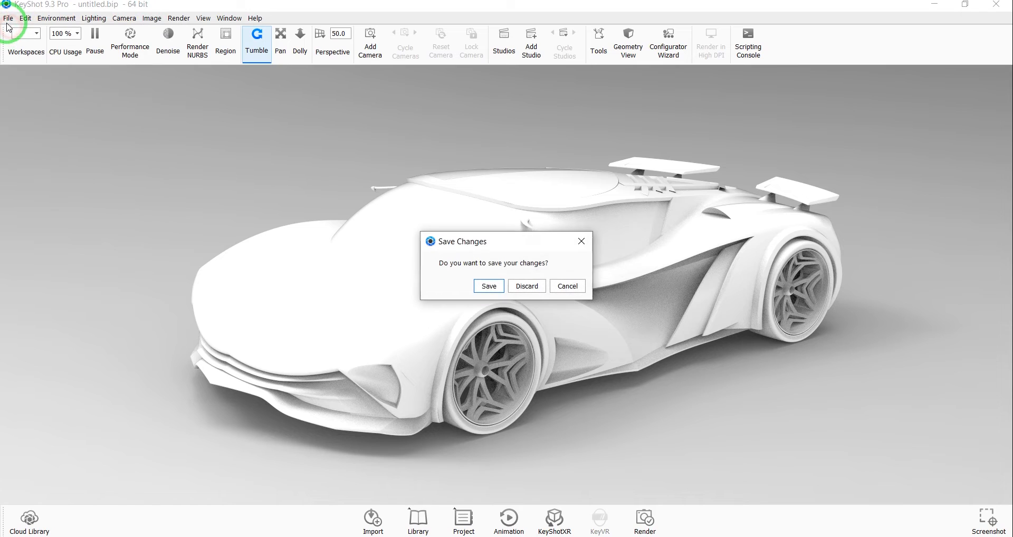
left_click(526, 286)
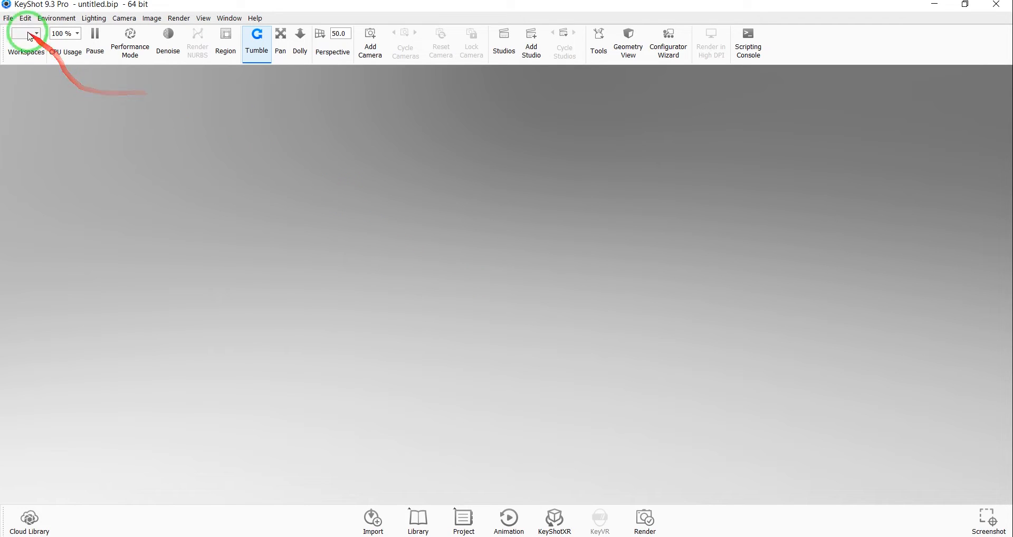
Step: Import the car model from the file sss.STEP, keeping the preset import options
left_click(9, 19)
left_click(21, 44)
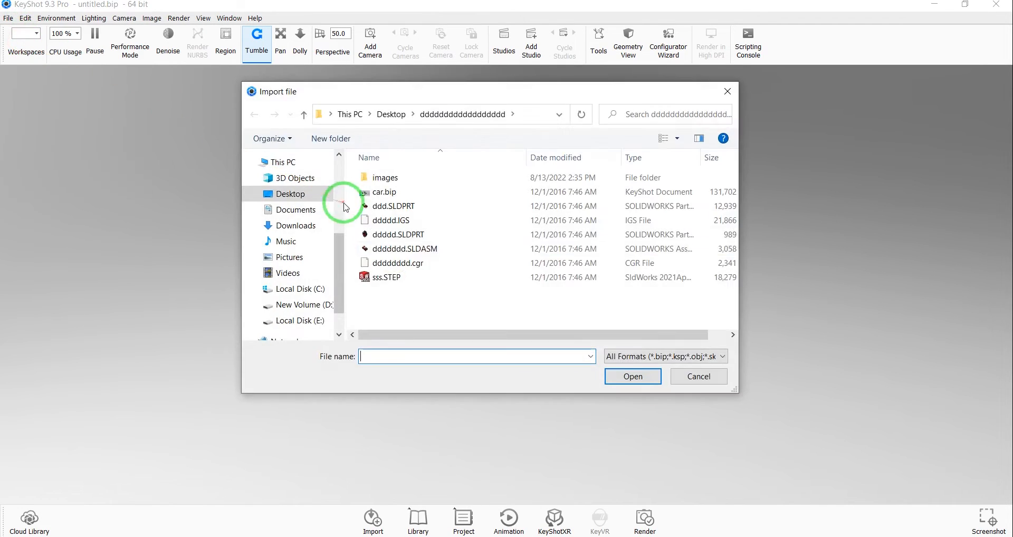
left_click(386, 277)
left_click(624, 376)
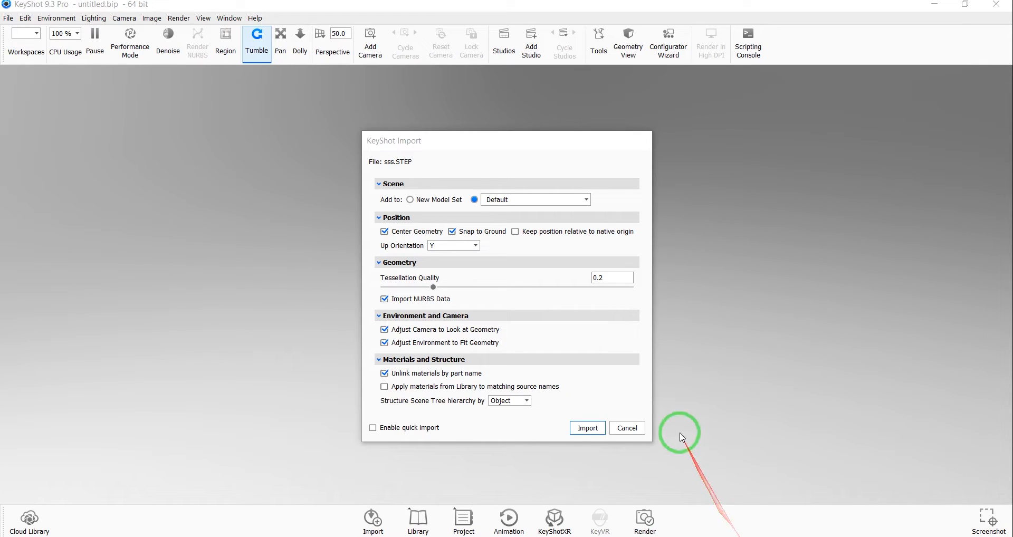
left_click(604, 384)
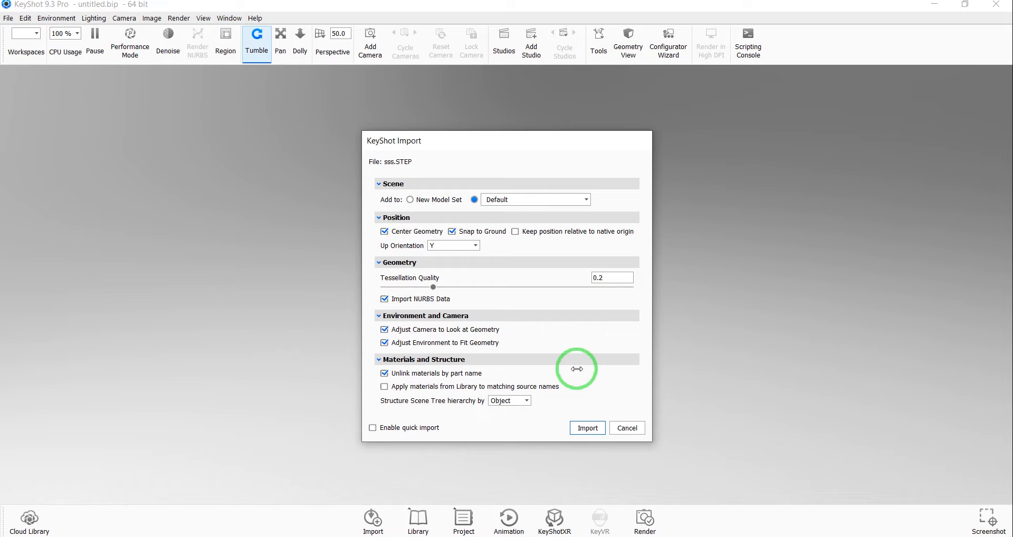
left_click(587, 428)
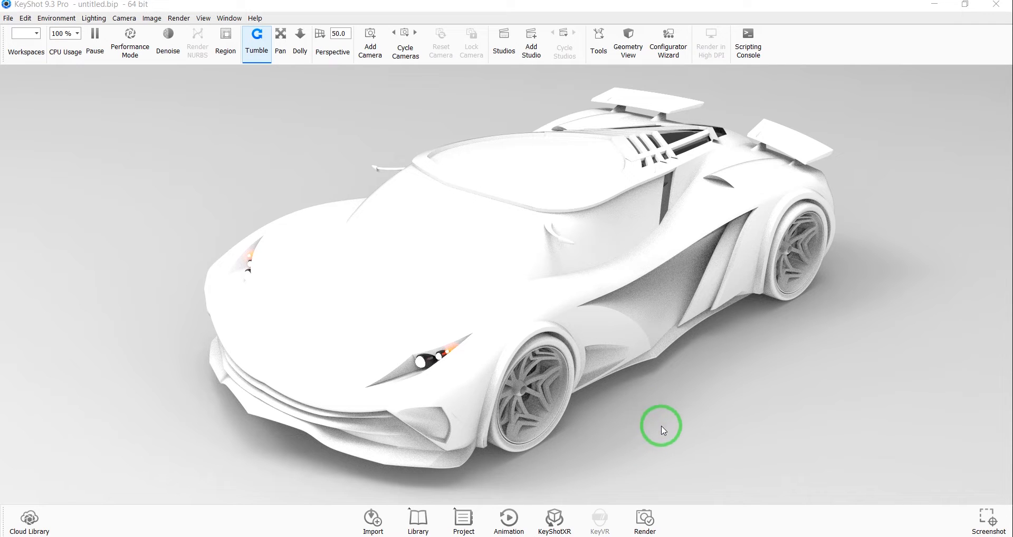
Step: Display the material library and the project's scene settings alongside the car model
left_click_drag(468, 327, 542, 387)
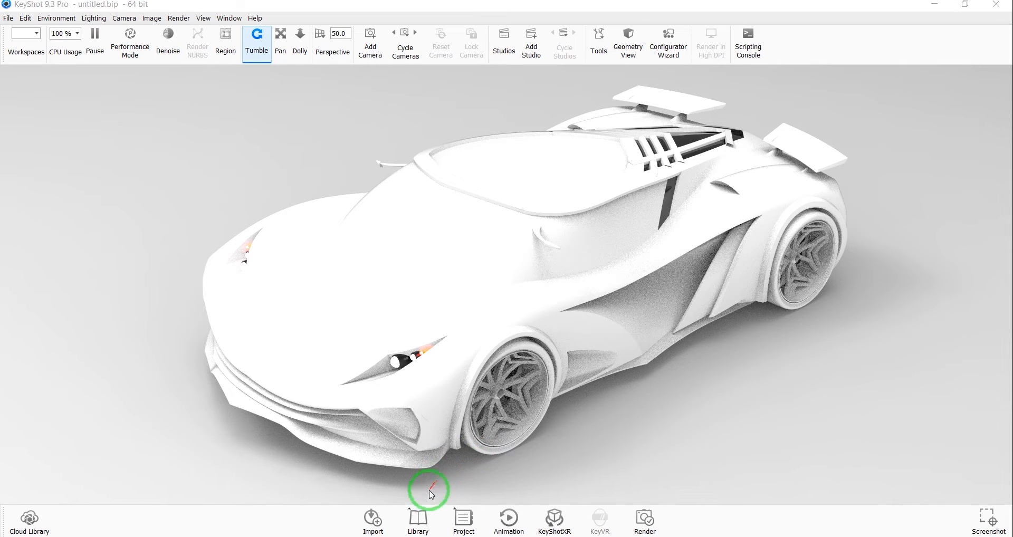
left_click(417, 521)
left_click(419, 525)
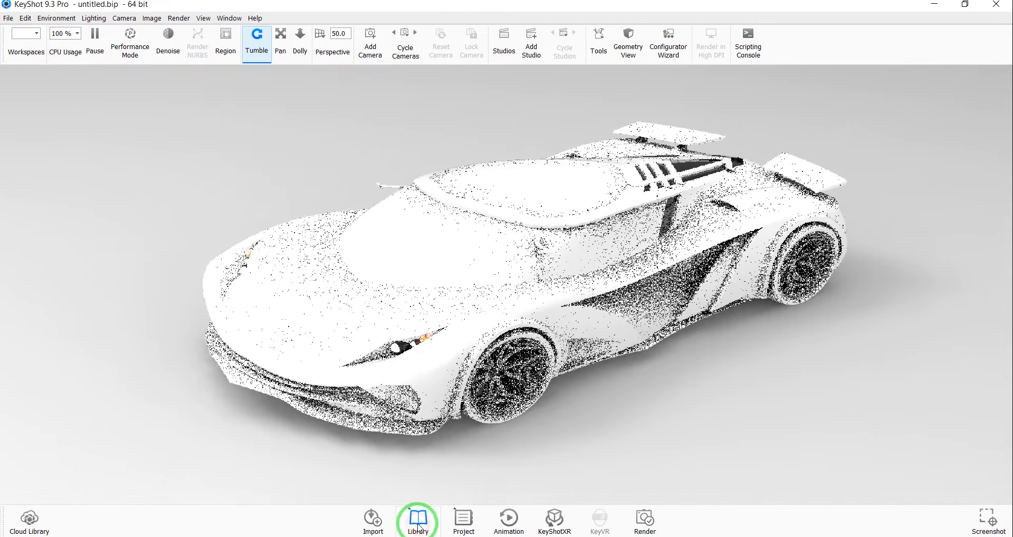
left_click(419, 525)
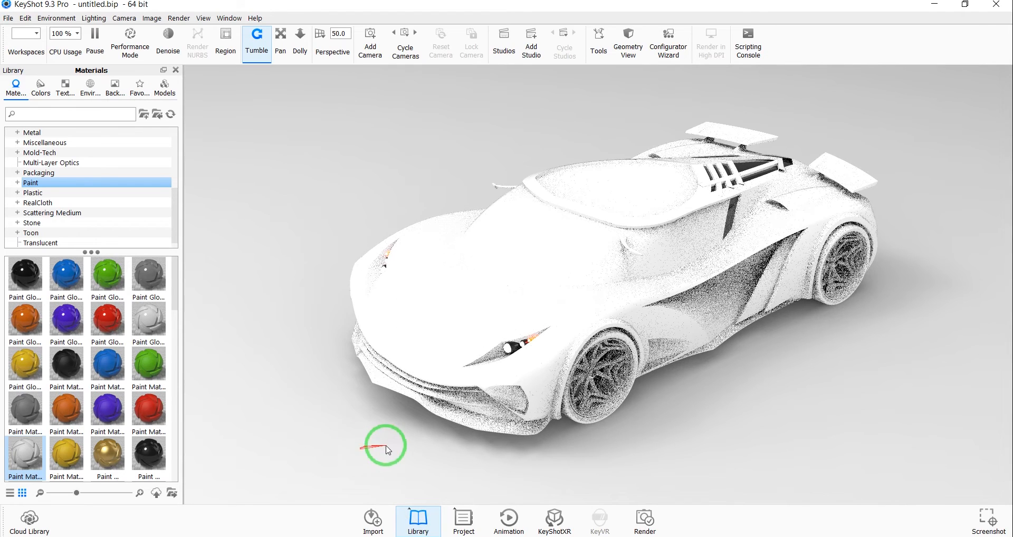
left_click(463, 519)
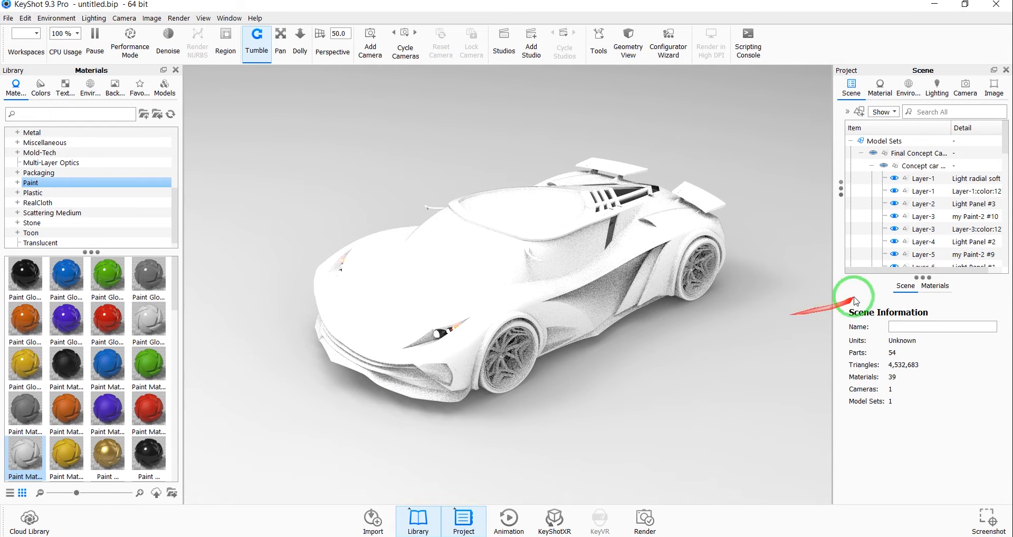
Step: Review the project's scene, material, environment, camera and image settings
left_click(937, 87)
left_click(884, 98)
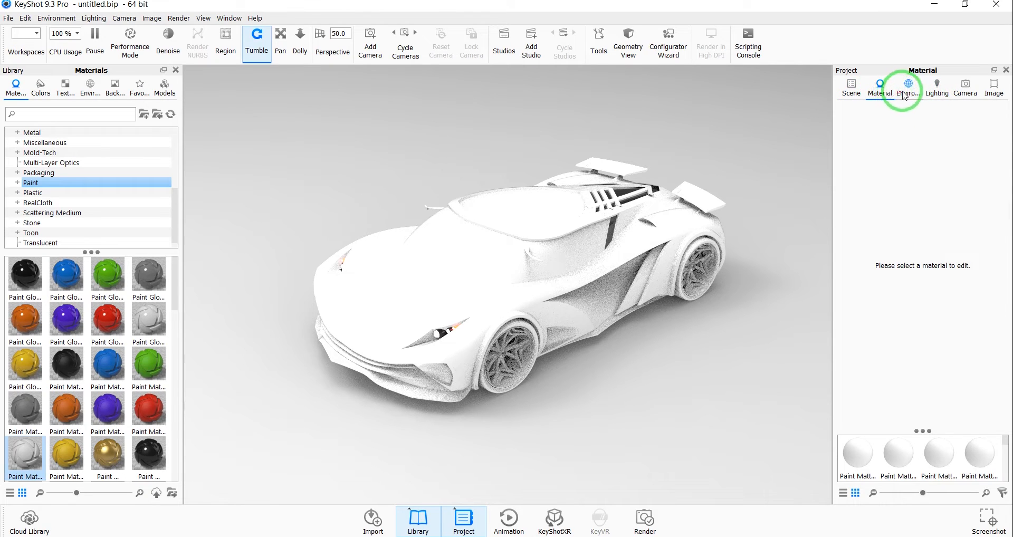
left_click(852, 90)
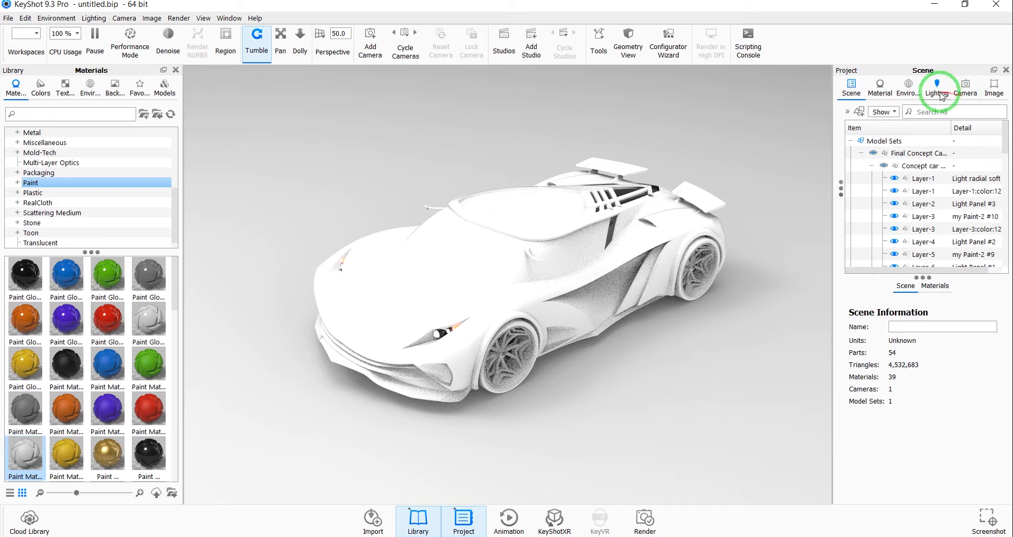
left_click(911, 91)
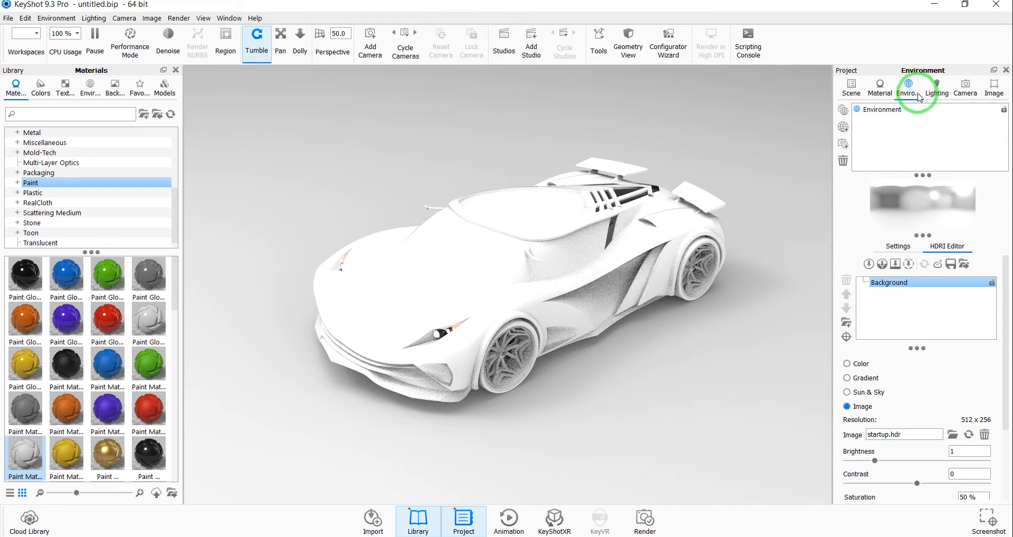
left_click(965, 89)
left_click(984, 94)
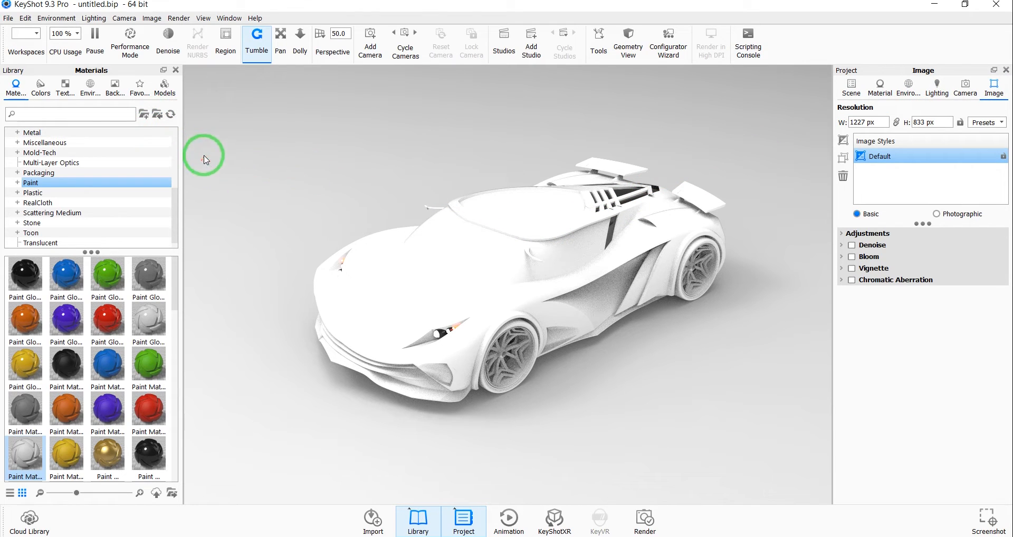
Step: Look through the library's colors, textures, environments, backplates, favorites and models
left_click(41, 87)
left_click(66, 89)
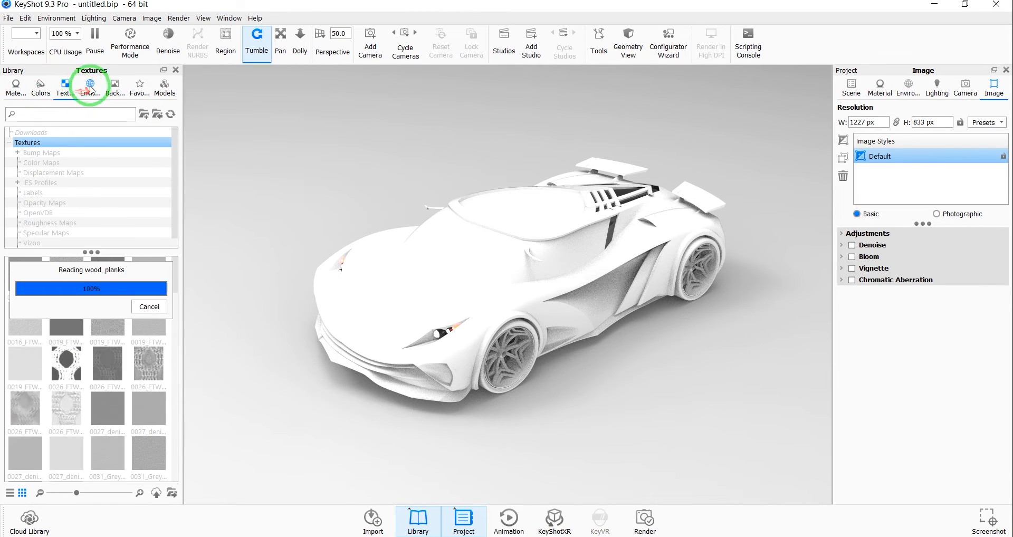
left_click(89, 89)
left_click(115, 89)
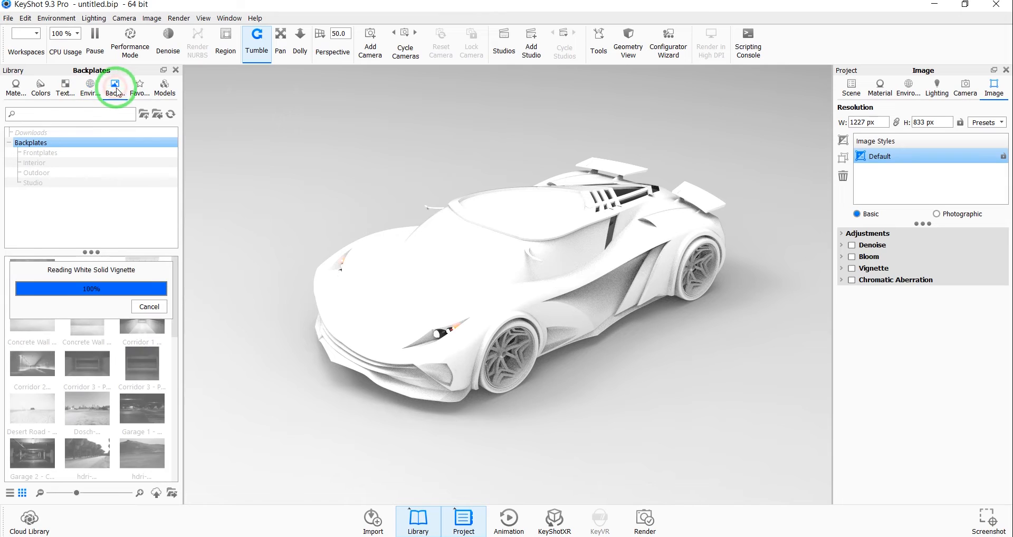
left_click(141, 88)
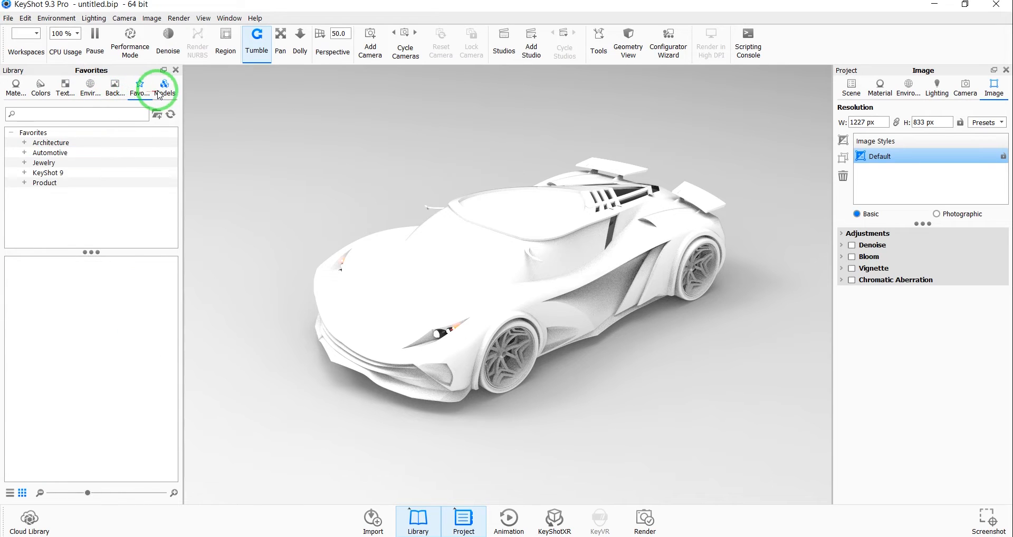
left_click(164, 89)
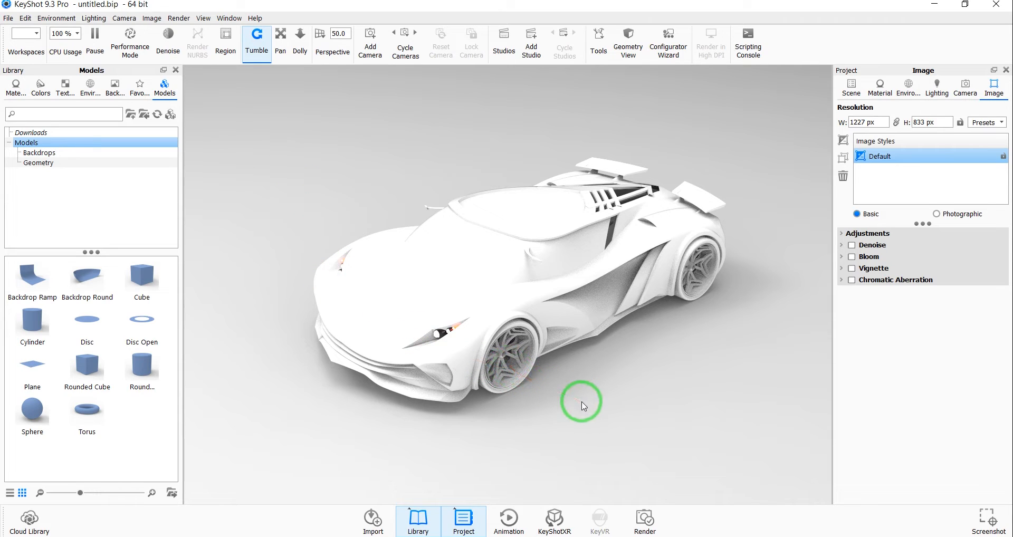
Step: Examine the still-image render output settings and the available render commands without starting a render
left_click(645, 519)
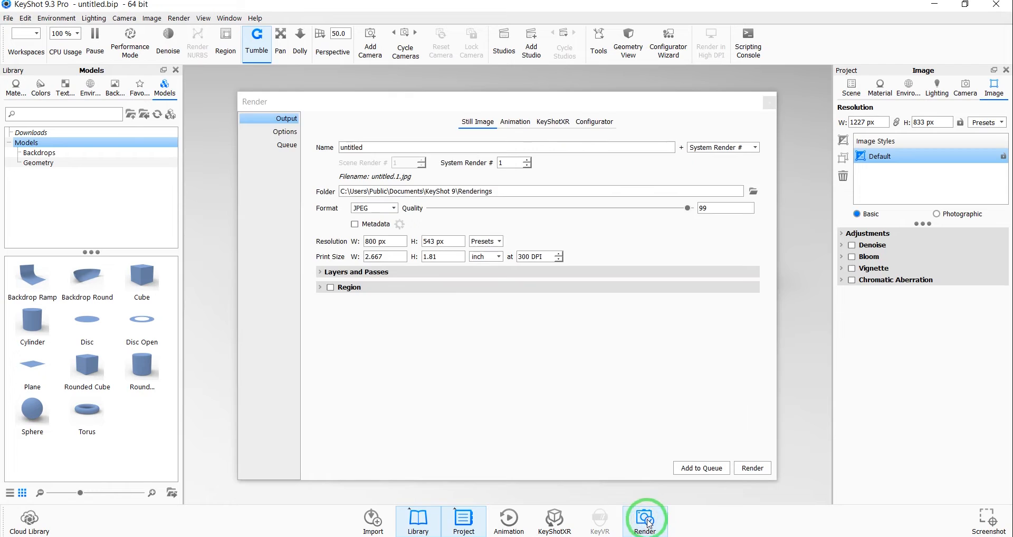
left_click(769, 105)
left_click(179, 19)
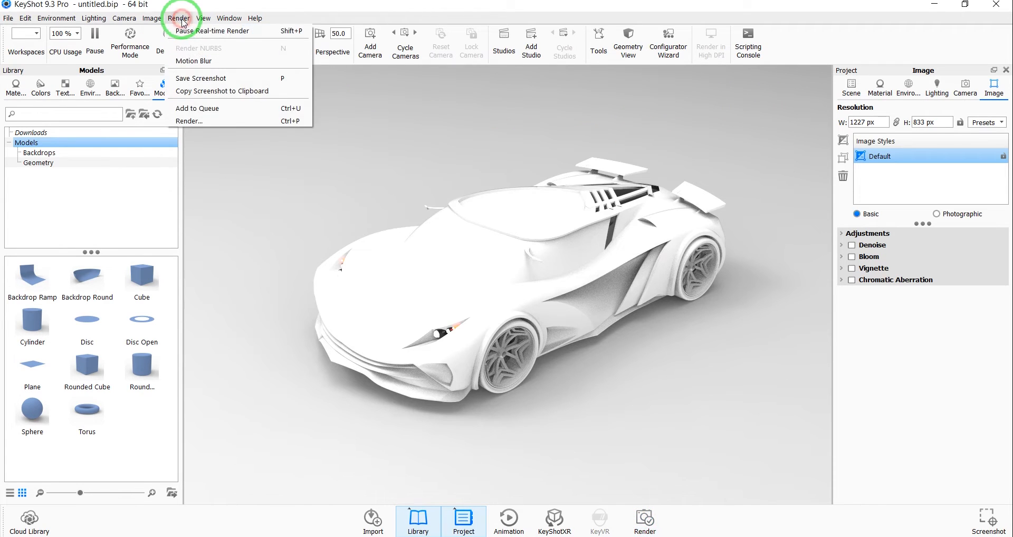
left_click(273, 182)
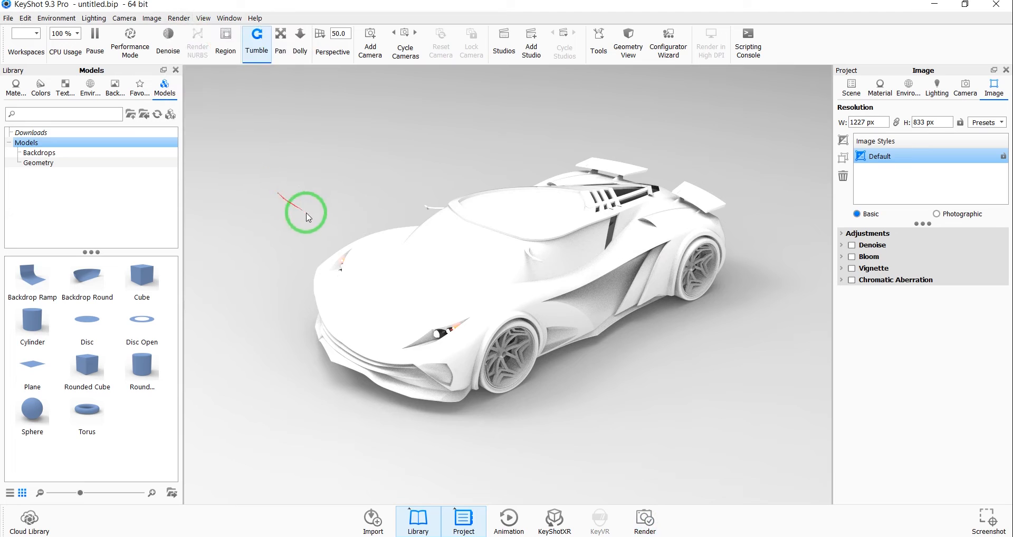
left_click(645, 518)
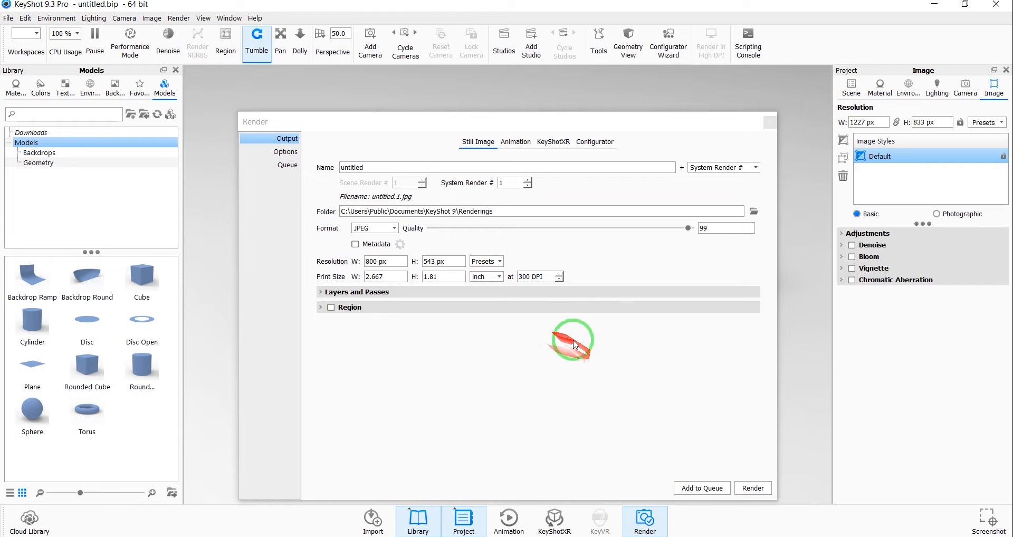
left_click(770, 122)
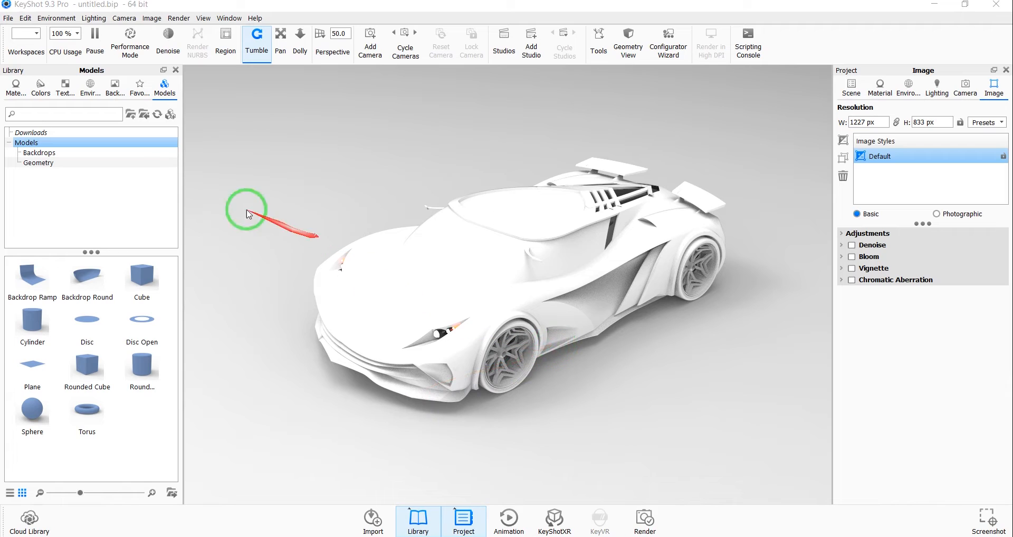
Step: Apply the third aluminum material from the Metal category of the material library to the car's main body
left_click(20, 93)
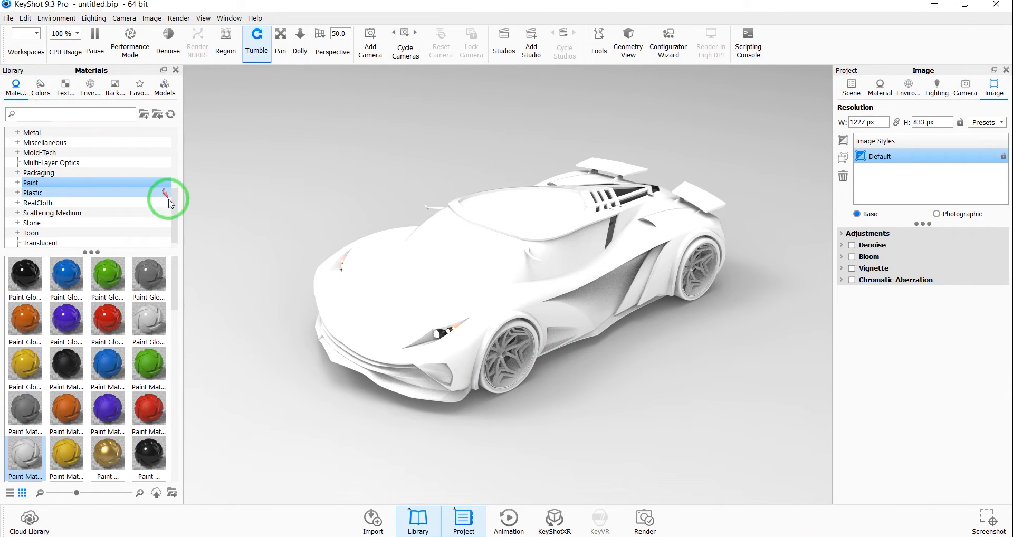
left_click_drag(175, 207, 177, 182)
left_click(93, 183)
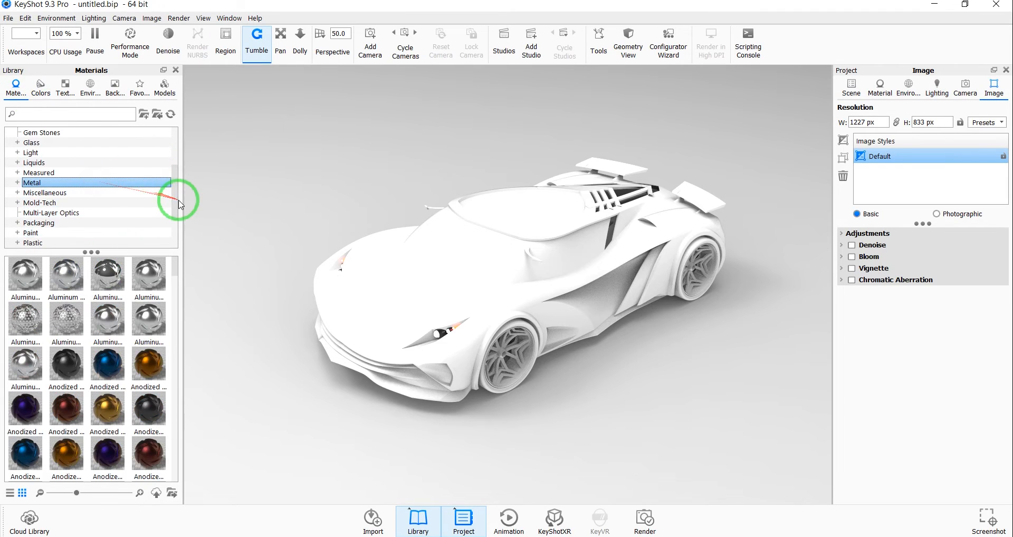
left_click(153, 281)
left_click_drag(108, 274, 351, 314)
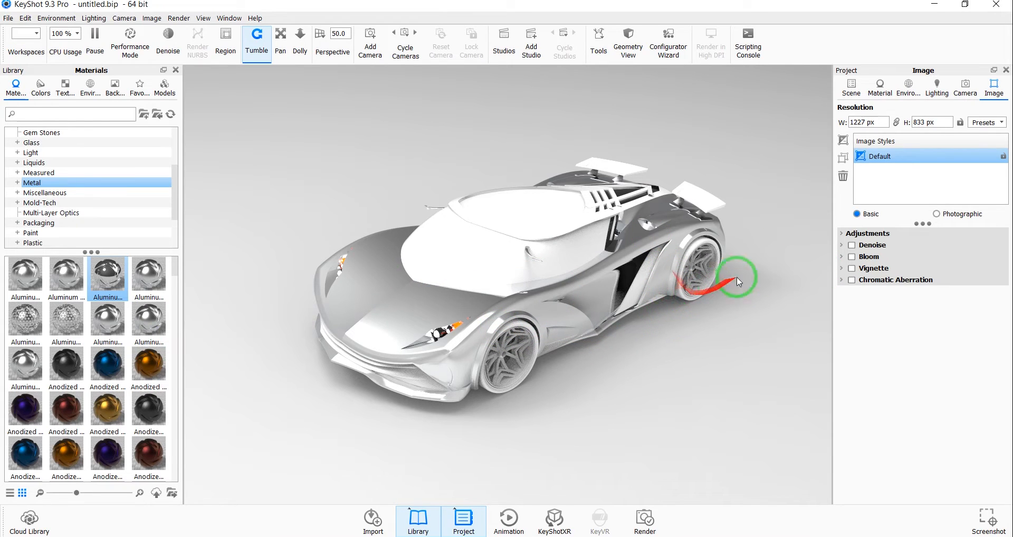
Step: Examine the materials used in the project and the list of parts in the scene
left_click(880, 87)
left_click(843, 452)
left_click(899, 453)
left_click(977, 453)
left_click(939, 454)
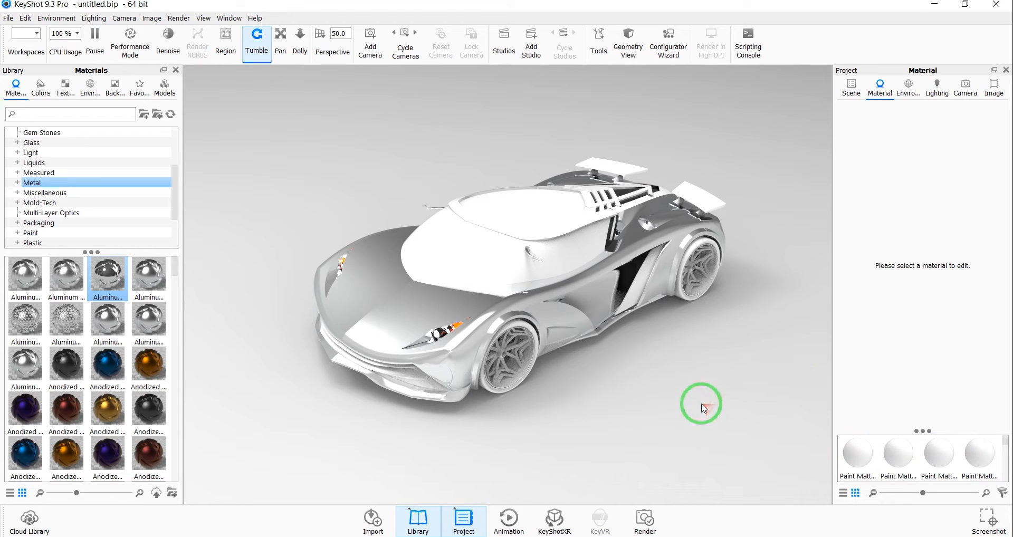
left_click(851, 86)
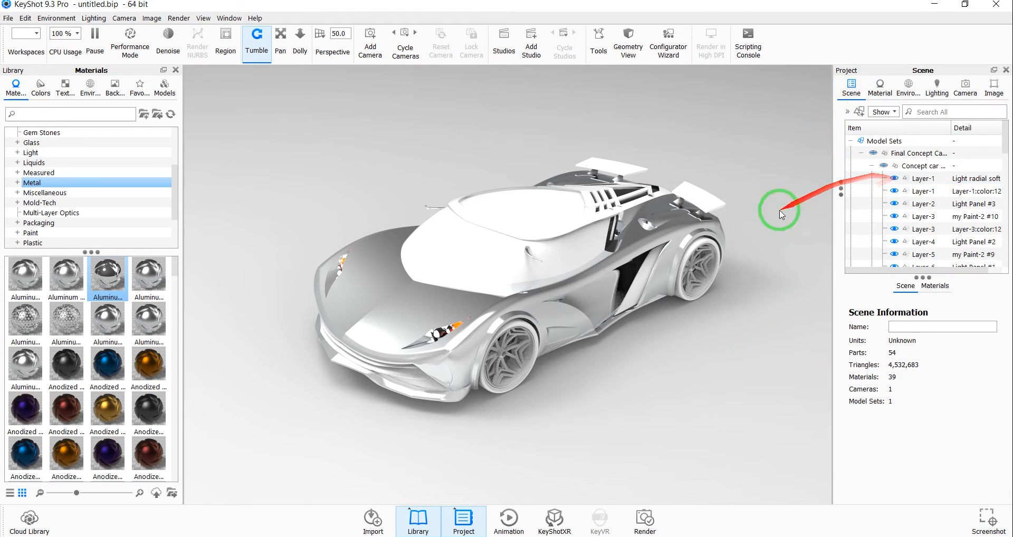
left_click(880, 87)
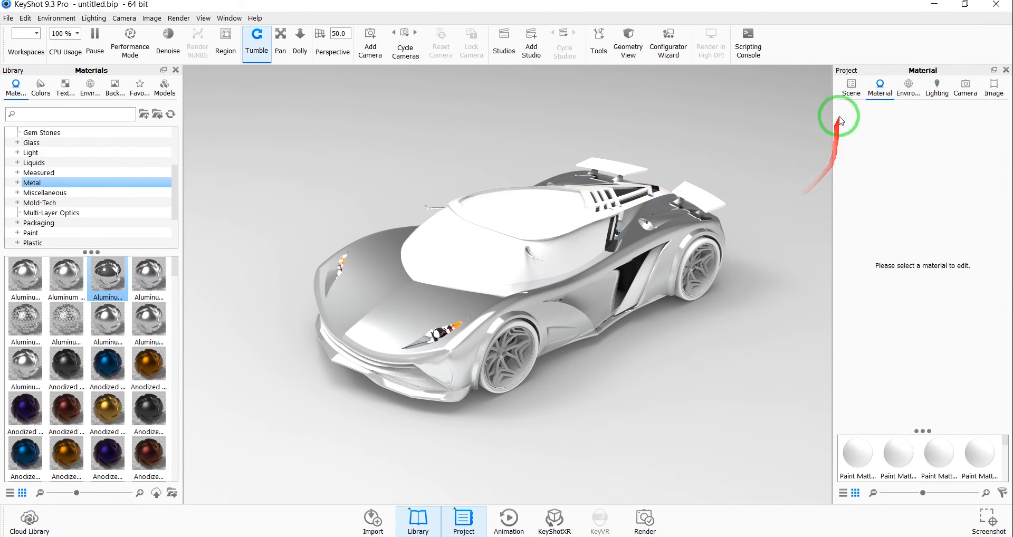
left_click(851, 87)
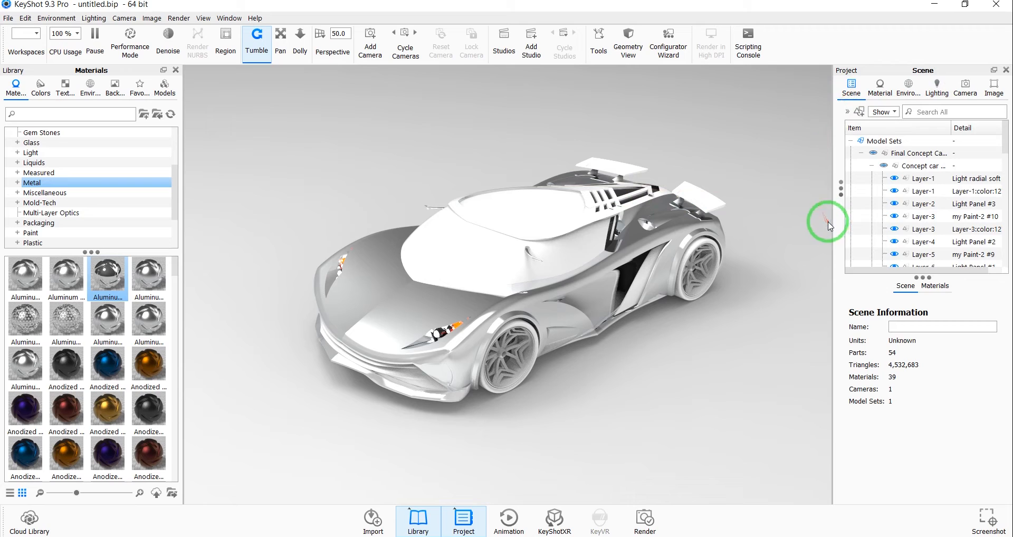
Step: Inspect the properties of the parts Layer-2 and Layer-3 in the scene tree
left_click(924, 206)
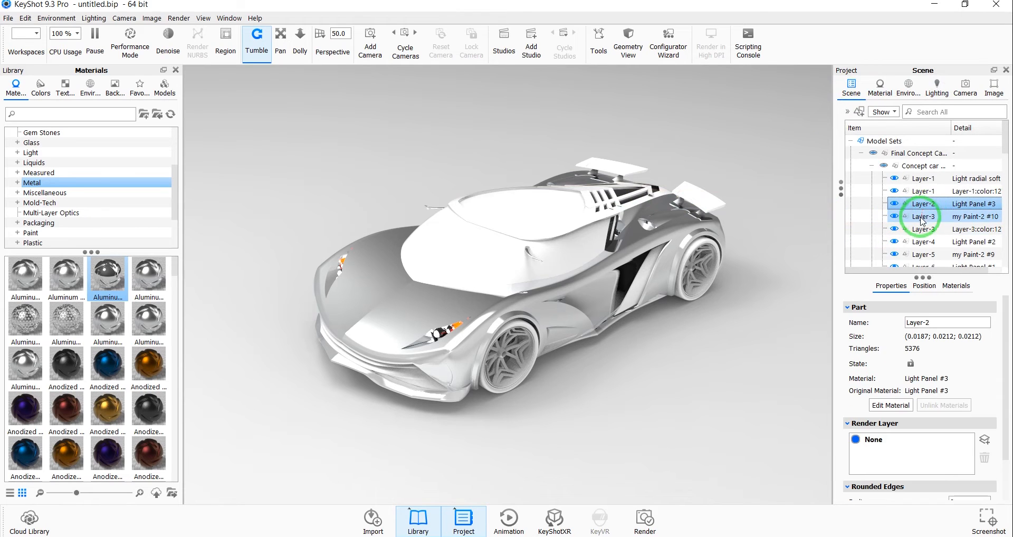
left_click(918, 229)
left_click(901, 242, "shift")
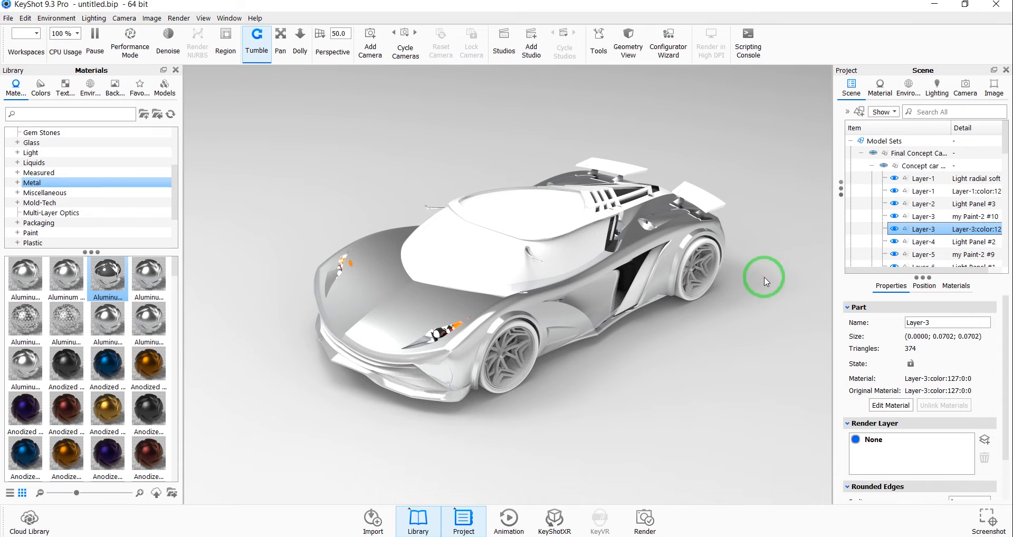
Step: Pick the orange anodized metal material in the library and clear the part selection
left_click(162, 375)
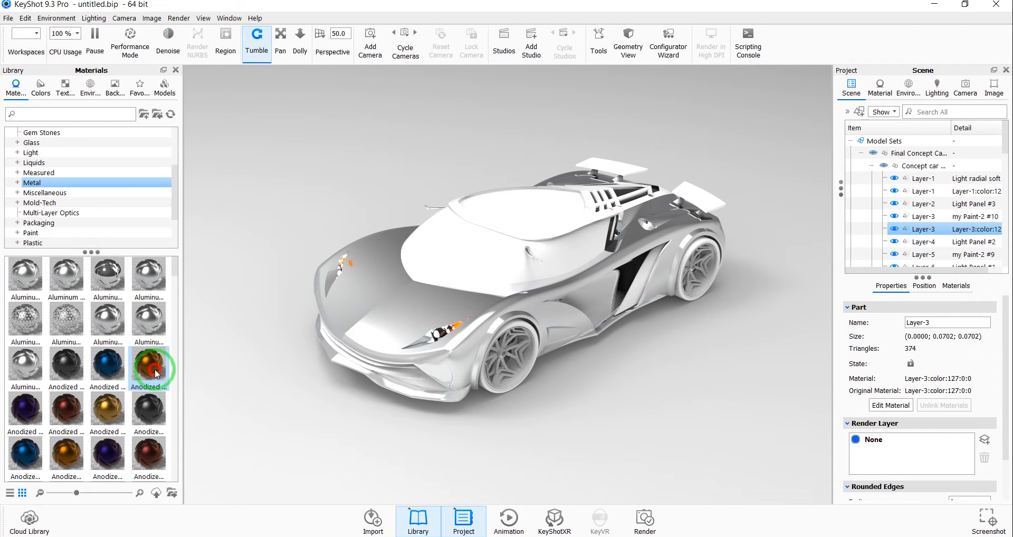
mouse_move(150, 366)
left_mouse_down()
mouse_move(936, 235)
mouse_move(900, 228)
mouse_move(502, 412)
mouse_move(268, 393)
mouse_move(153, 361)
left_mouse_up()
left_click(409, 427)
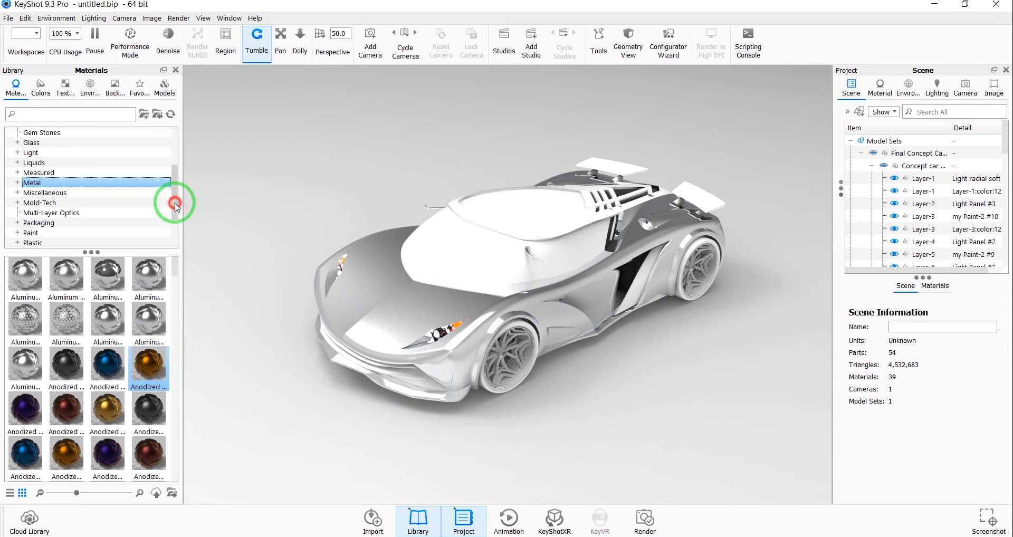
Step: Apply the black hard plastic from the Plastic material category to the rear wing panels, without linking duplicate materials
left_click_drag(174, 205, 174, 215)
left_click(139, 213)
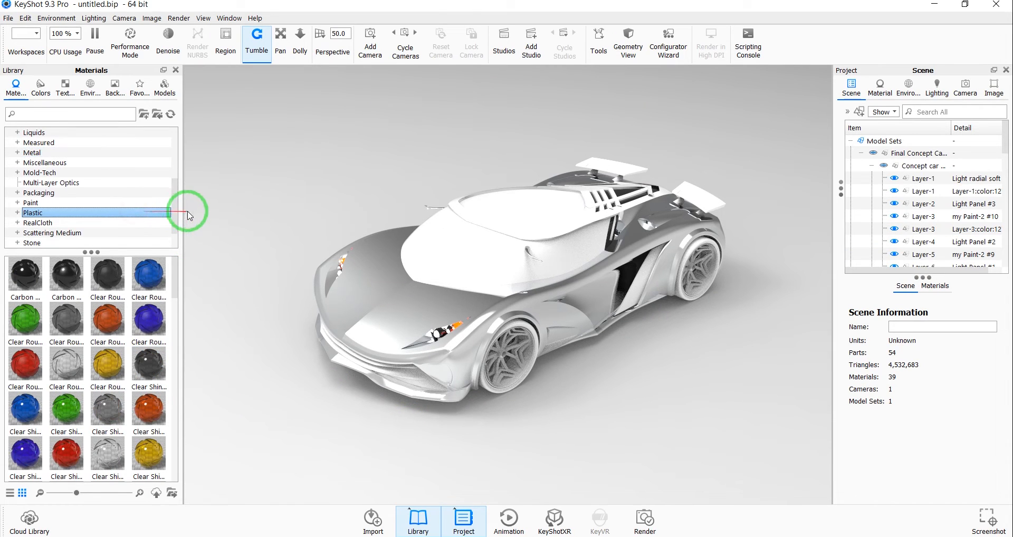
left_click_drag(177, 269, 183, 336)
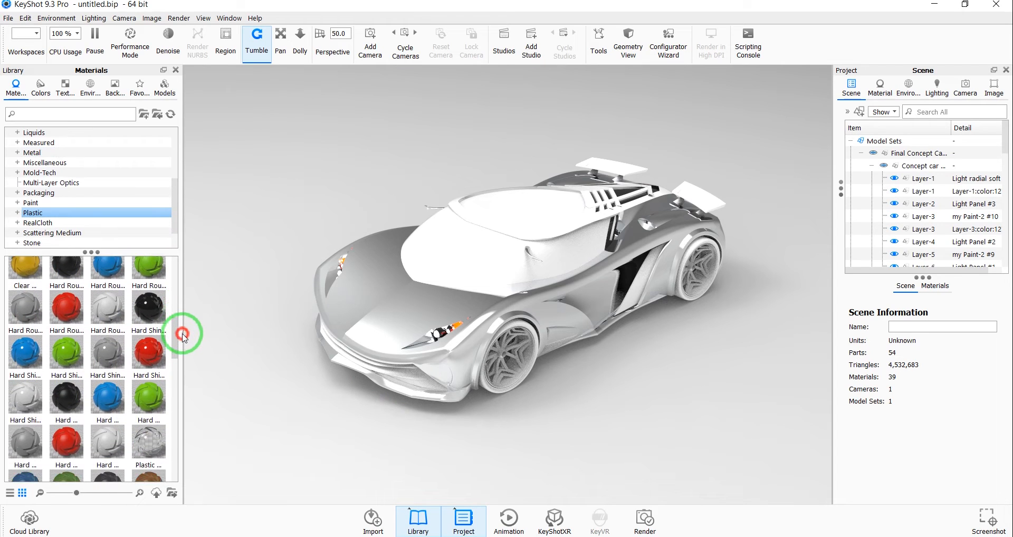
left_click(79, 397)
left_click_drag(62, 408, 678, 203)
left_click(618, 297)
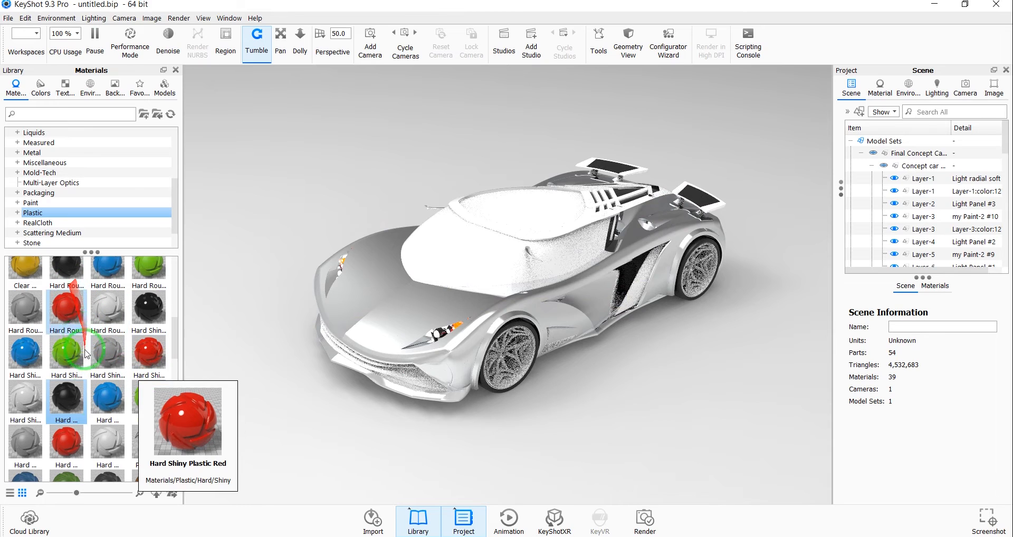
Step: Apply the same black hard plastic to the remaining rear wing parts and the roof frame, keeping the materials unlinked
left_click_drag(67, 399, 569, 272)
left_click(618, 295)
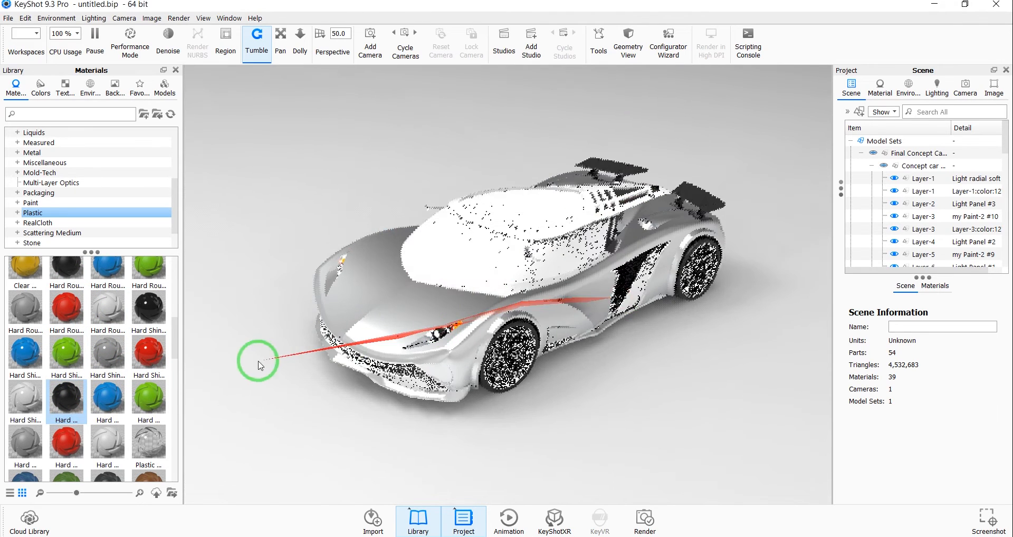
left_click_drag(68, 399, 627, 280)
left_click(623, 294)
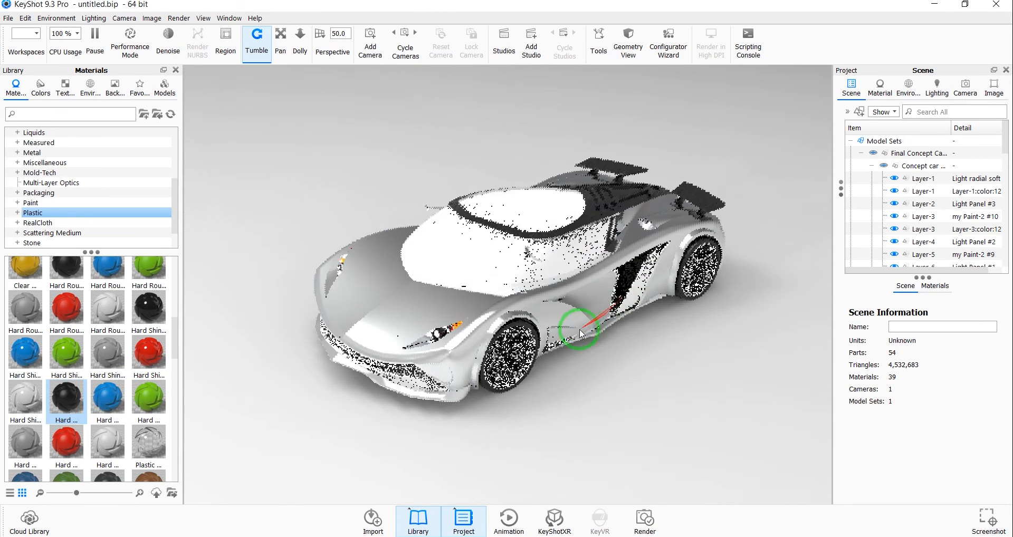
Step: Apply the black hard plastic to the front grille and the side air intake as unlinked materials
left_click_drag(68, 399, 413, 375)
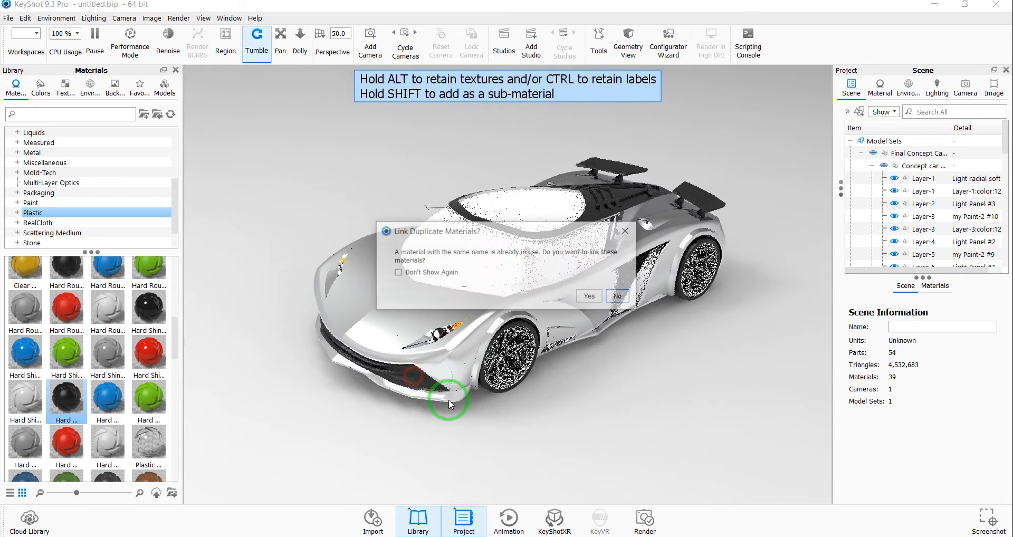
left_click(620, 297)
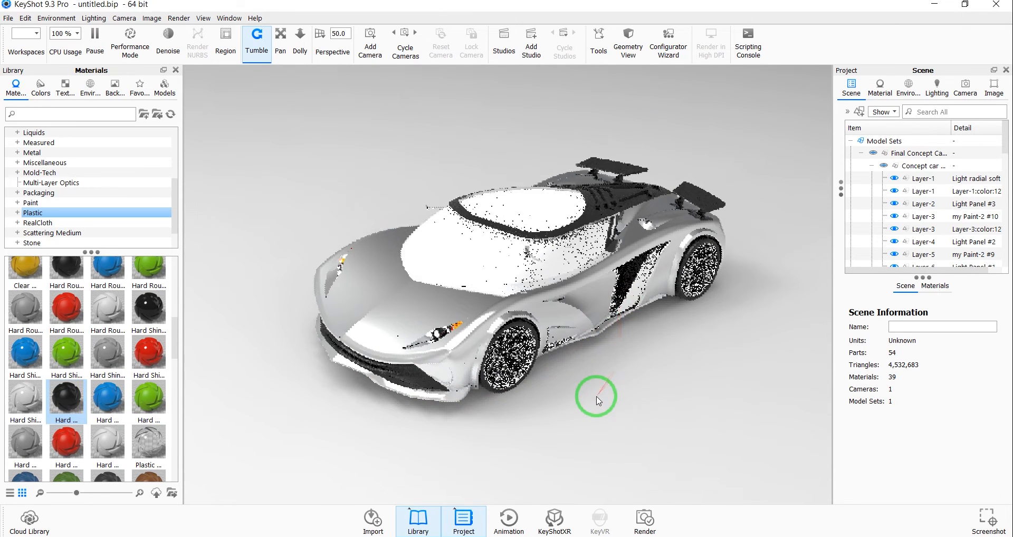
left_click_drag(68, 401, 637, 295)
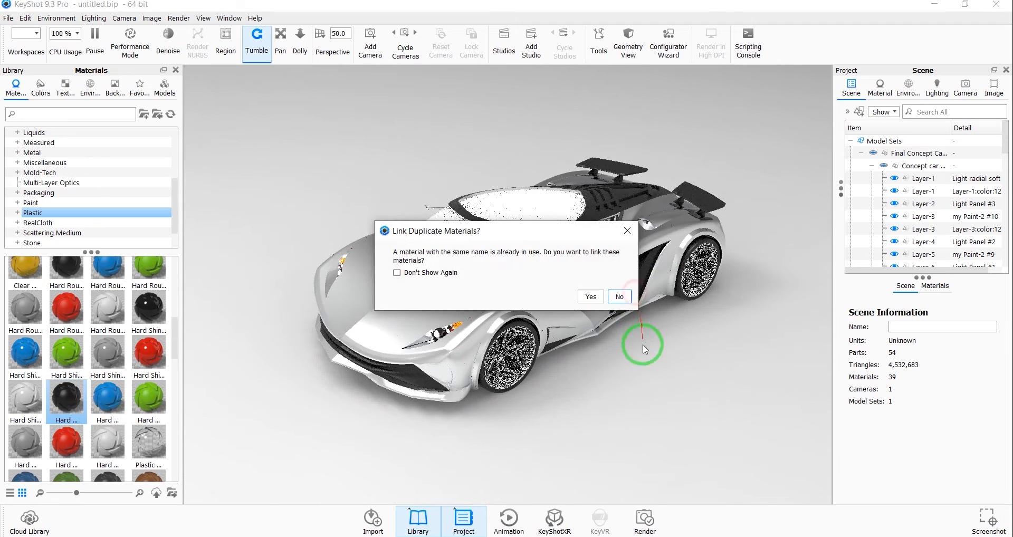
left_click(620, 297)
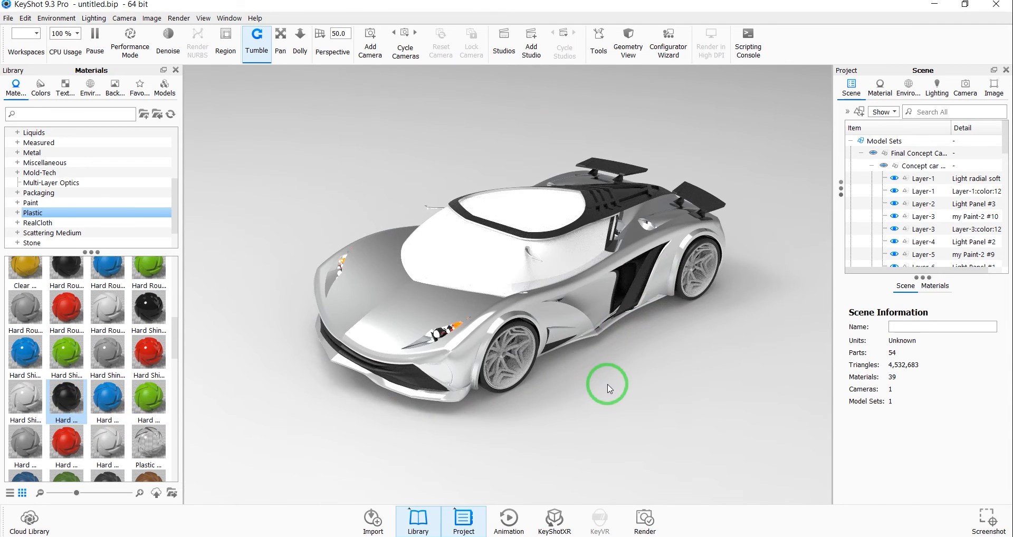
Step: Apply the black hard plastic to the wheels and the window canopy, declining to link the duplicate materials
left_click_drag(67, 398, 510, 377)
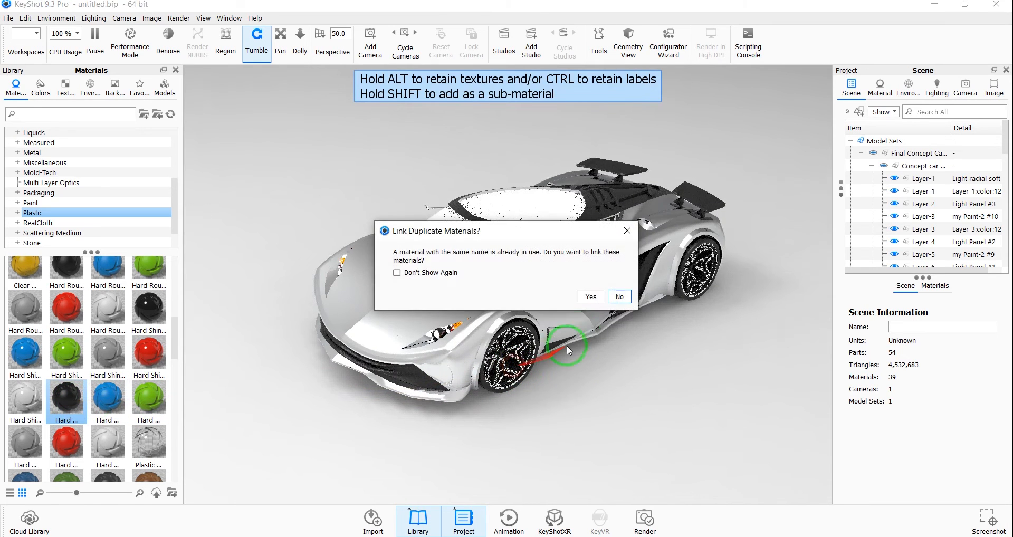
left_click(621, 297)
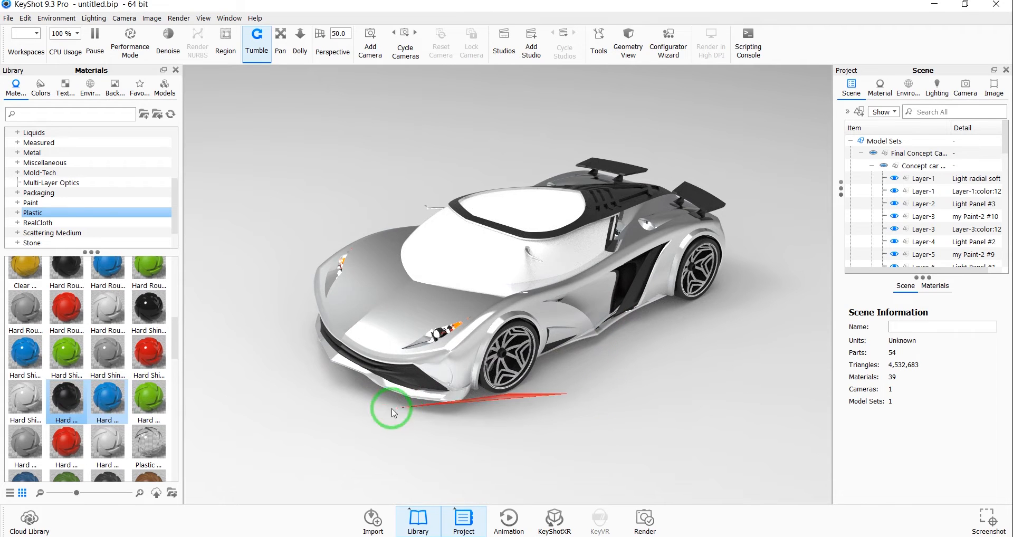
left_click_drag(63, 401, 458, 247)
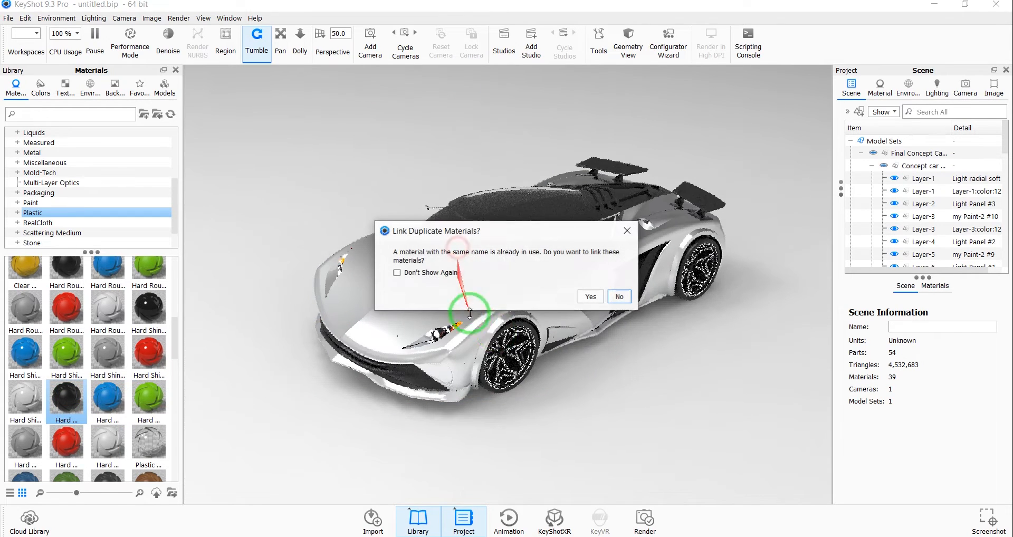
left_click(681, 296)
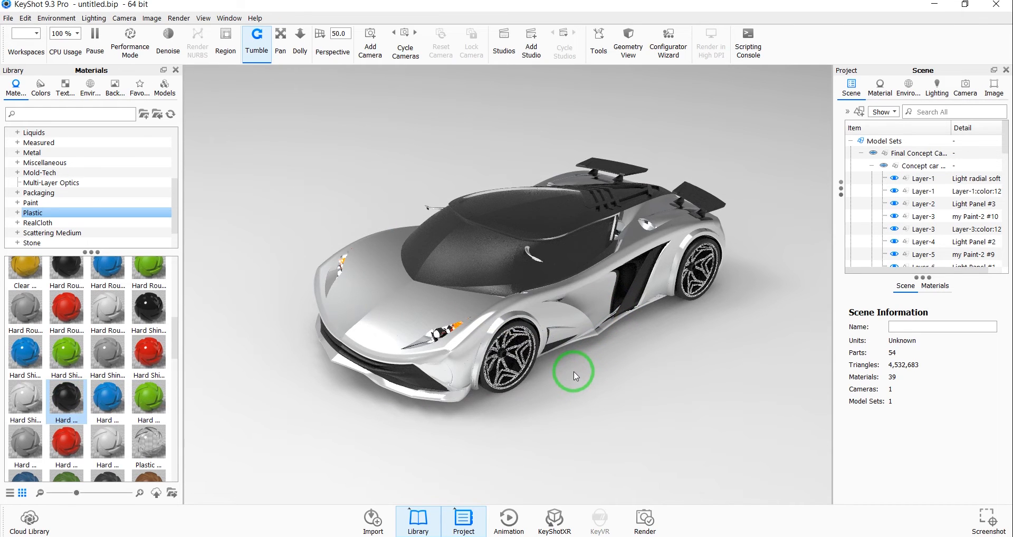
Step: Examine the environment's adjustment, transform and background settings
left_click(908, 88)
left_click(909, 252)
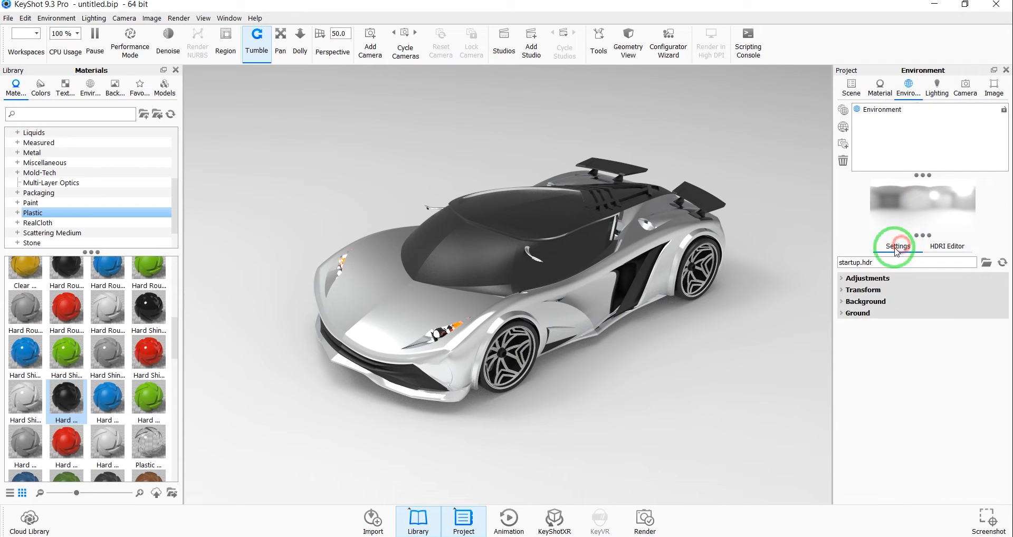
left_click(879, 274)
left_click(865, 339)
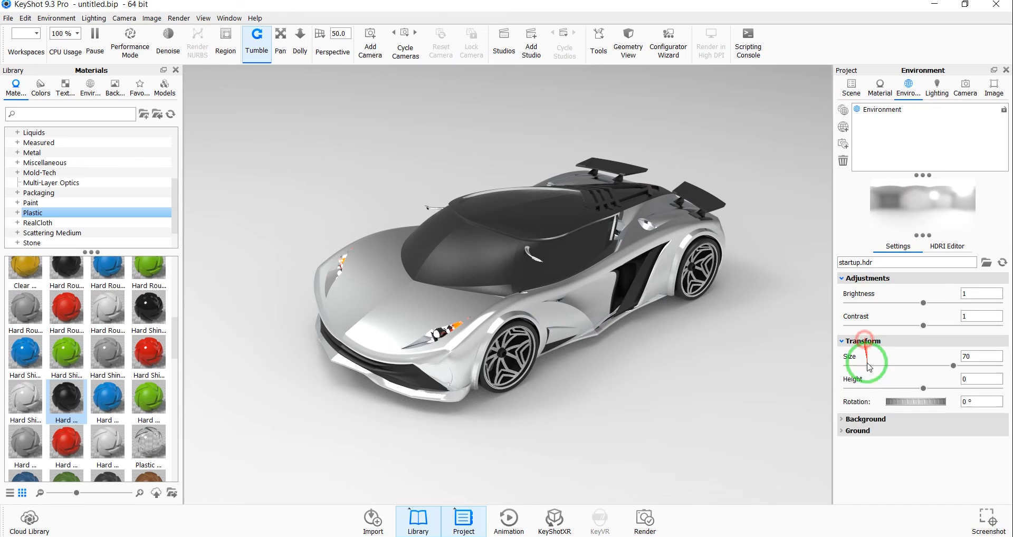
left_click(850, 418)
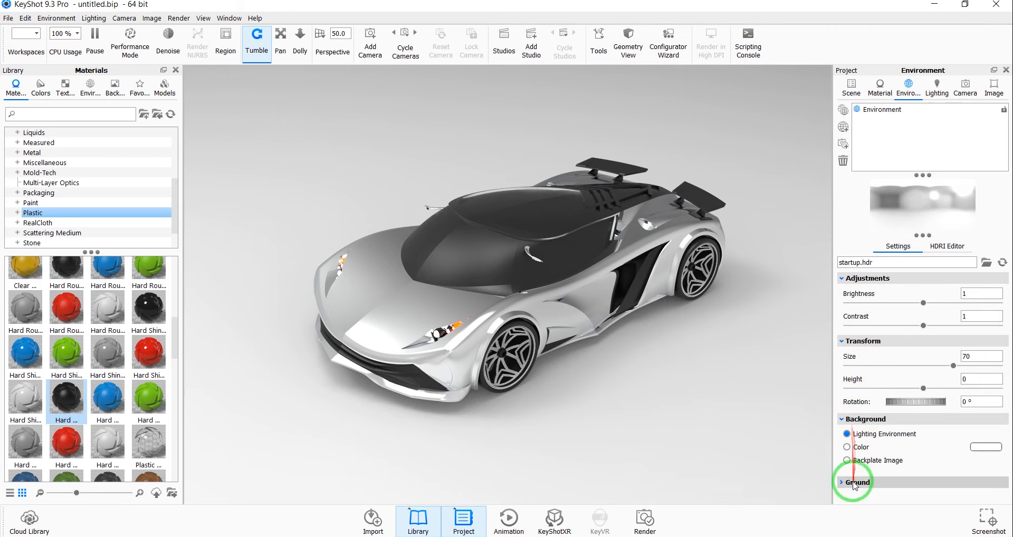
left_click(858, 419)
left_click(869, 341)
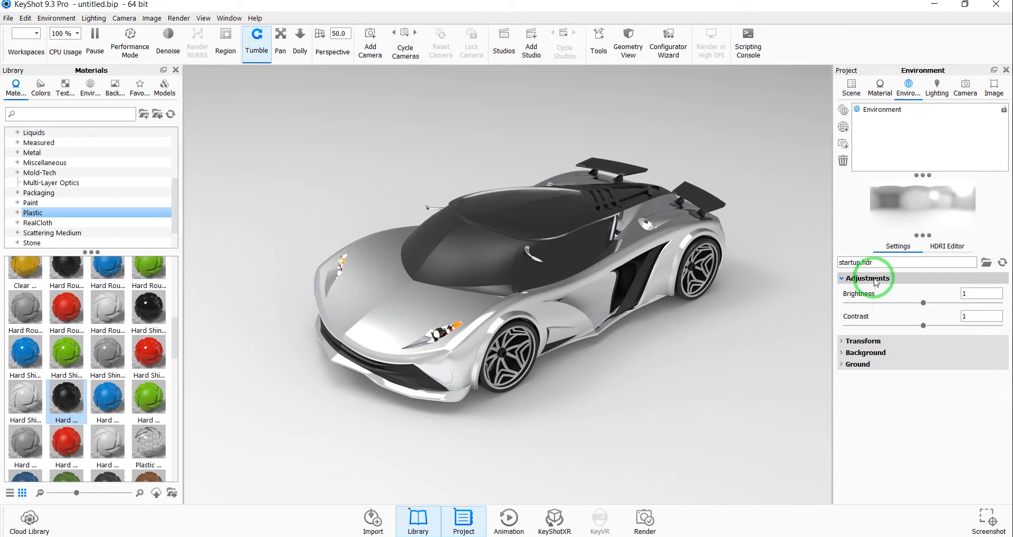
left_click(854, 283)
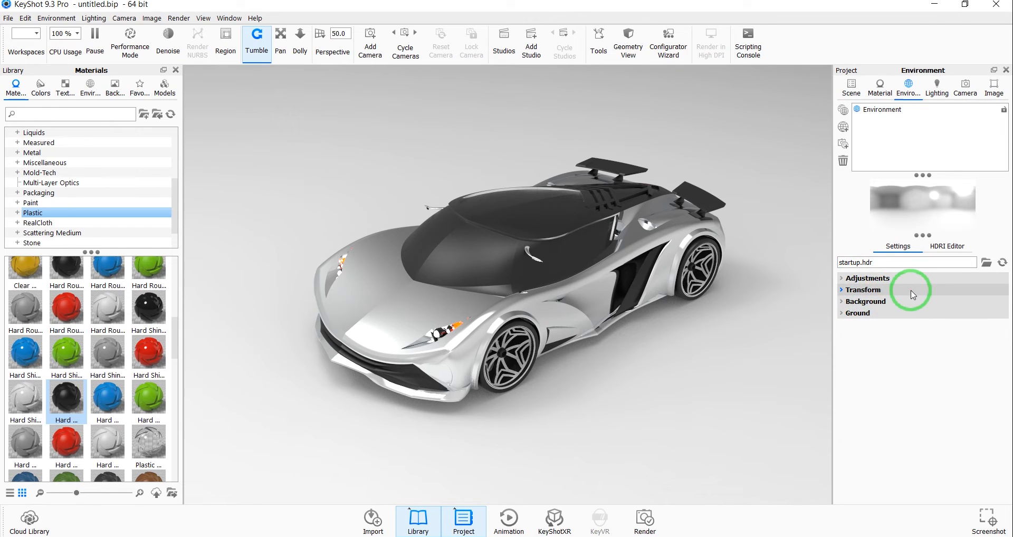
Step: Change the HDRI background to a solid color and set that color to black (#000000)
left_click(939, 248)
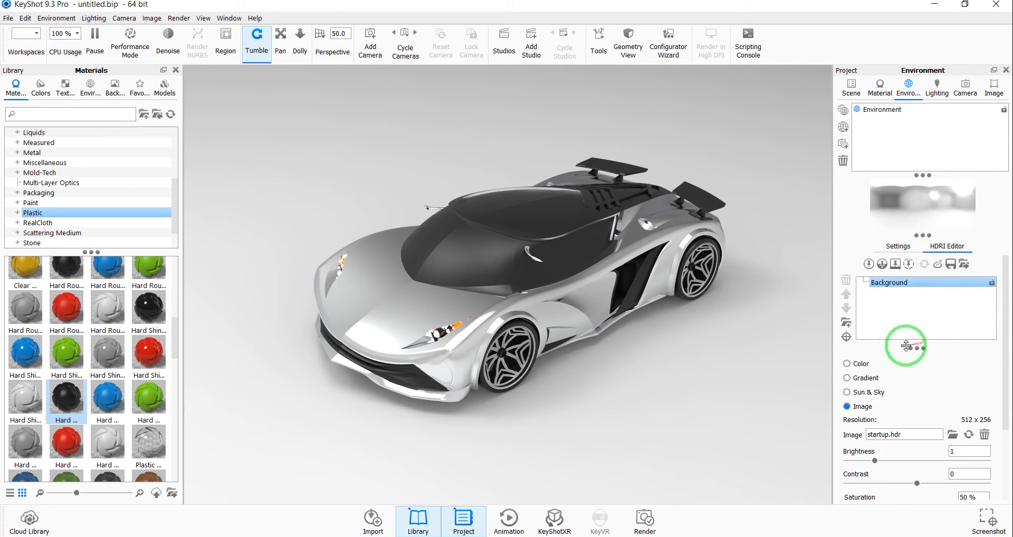
left_click(861, 365)
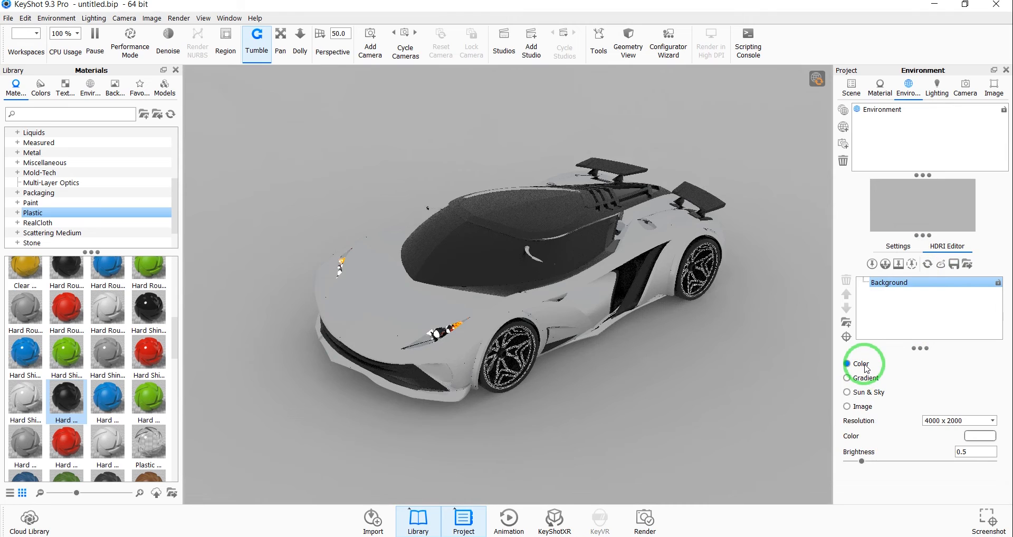
left_click(974, 440)
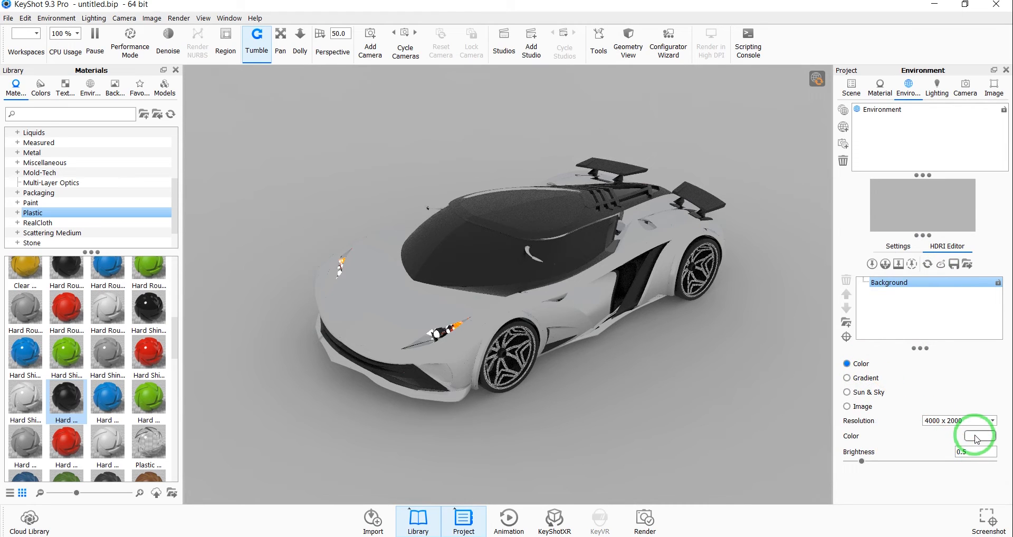
left_click(975, 439)
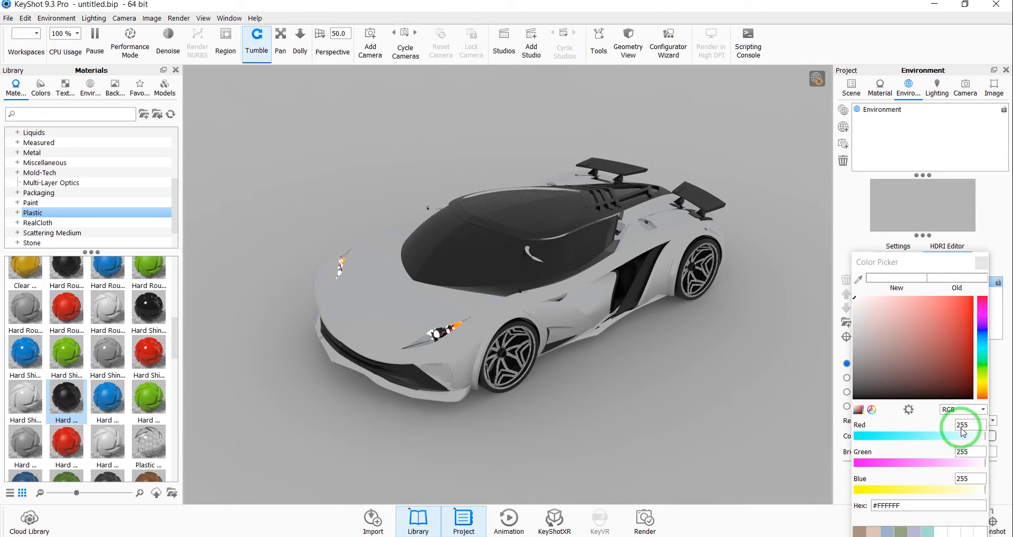
left_click_drag(902, 263, 887, 144)
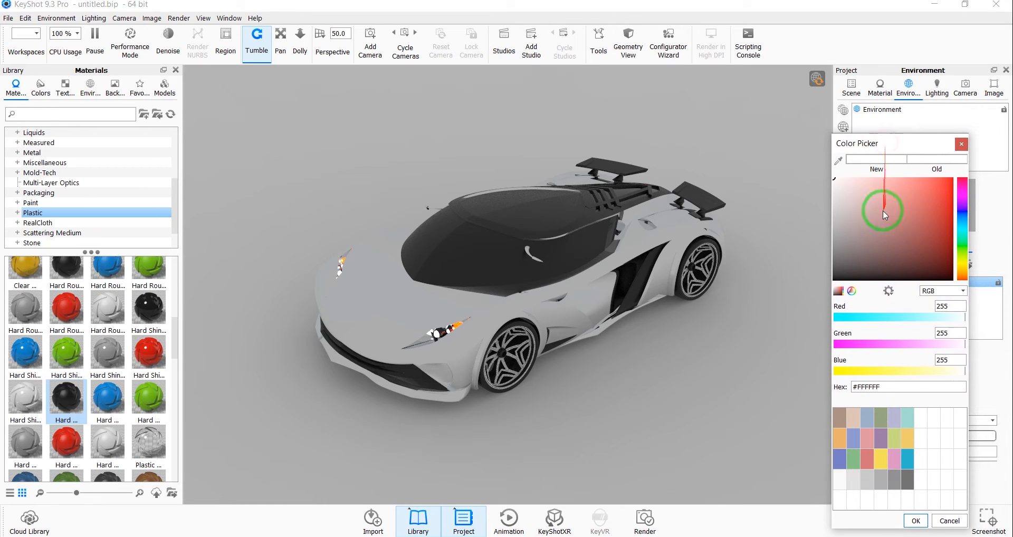
left_click_drag(844, 257, 832, 283)
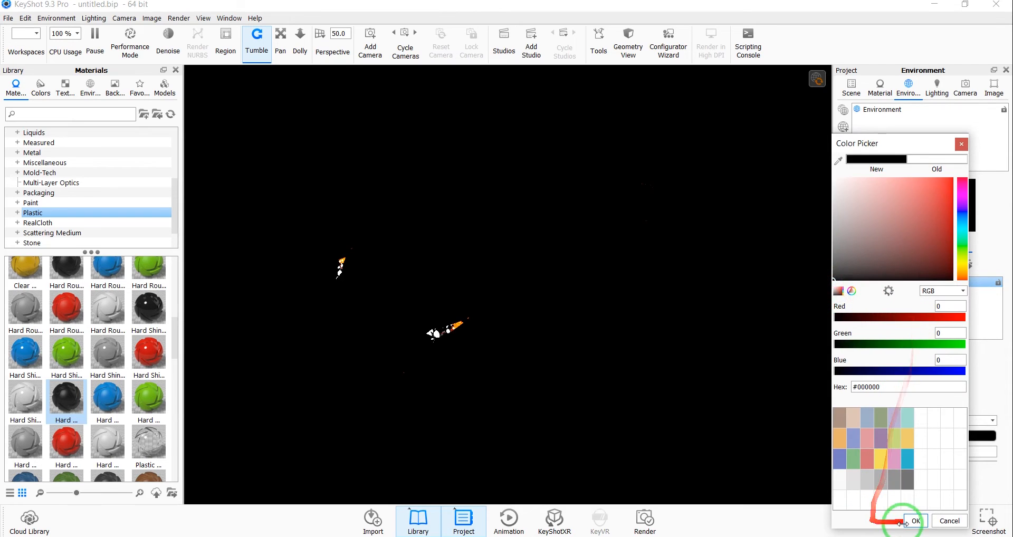
left_click(913, 521)
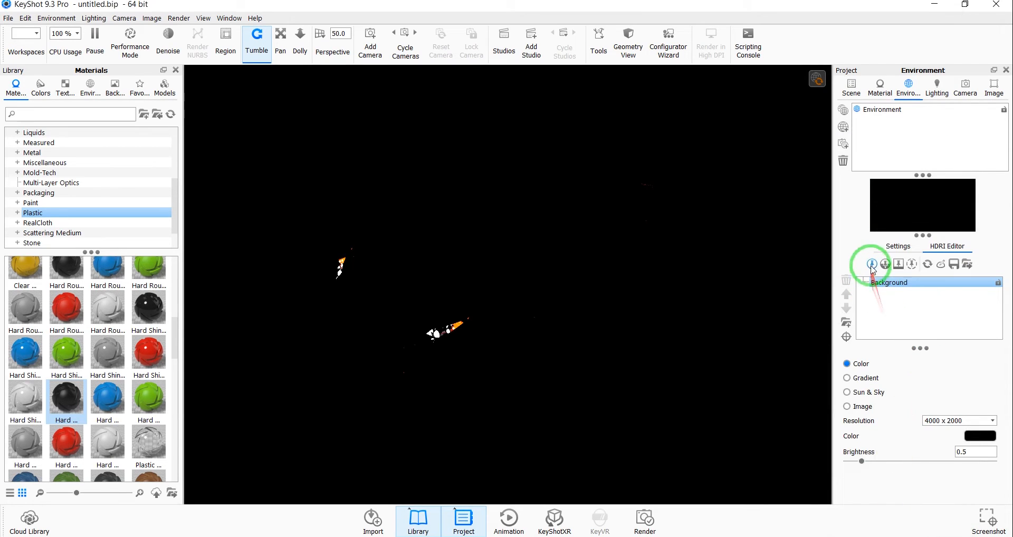
Step: Add a circular light pin to the HDRI environment and position it so its highlight falls along the car's side
left_click(872, 264)
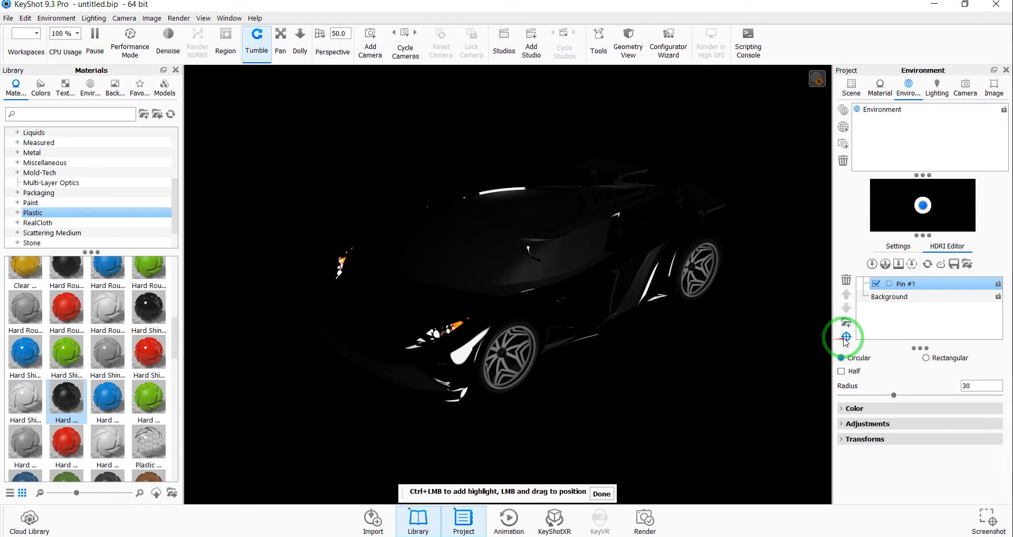
left_click_drag(846, 337, 846, 262)
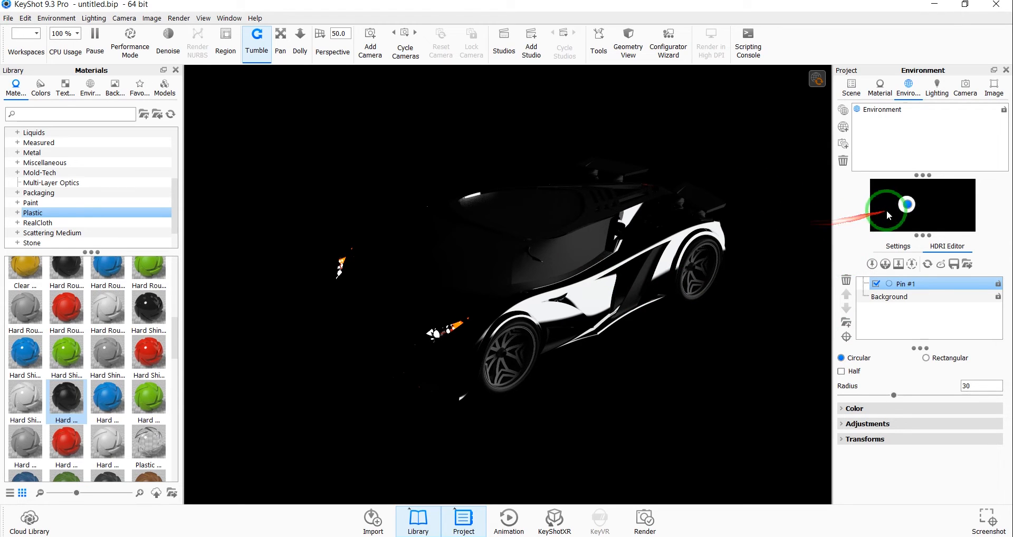
left_click_drag(905, 209, 908, 209)
left_click(846, 336)
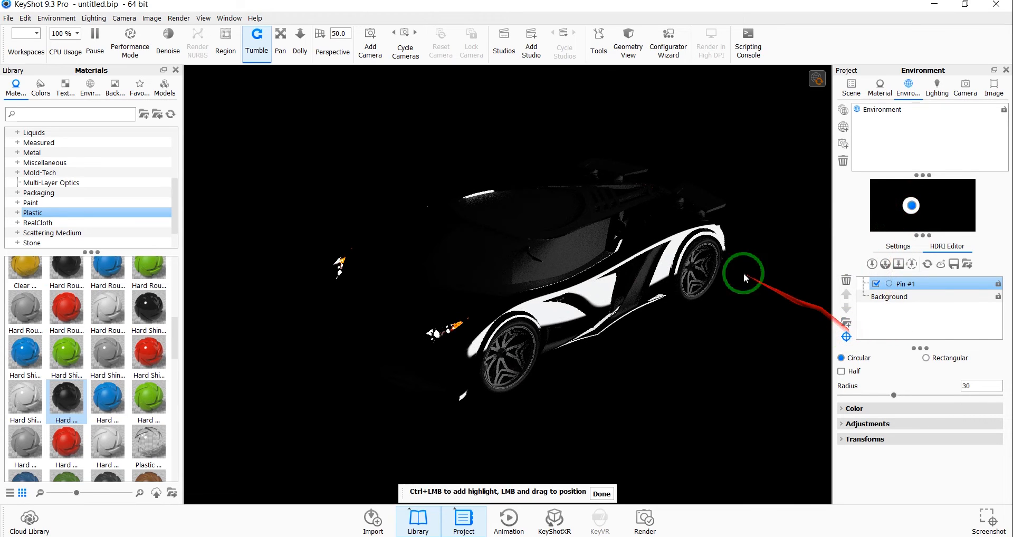
mouse_move(666, 228)
left_mouse_down()
mouse_move(658, 224)
mouse_move(656, 240)
mouse_move(723, 277)
mouse_move(570, 252)
mouse_move(886, 299)
mouse_move(887, 234)
mouse_move(580, 272)
mouse_move(909, 203)
left_mouse_up()
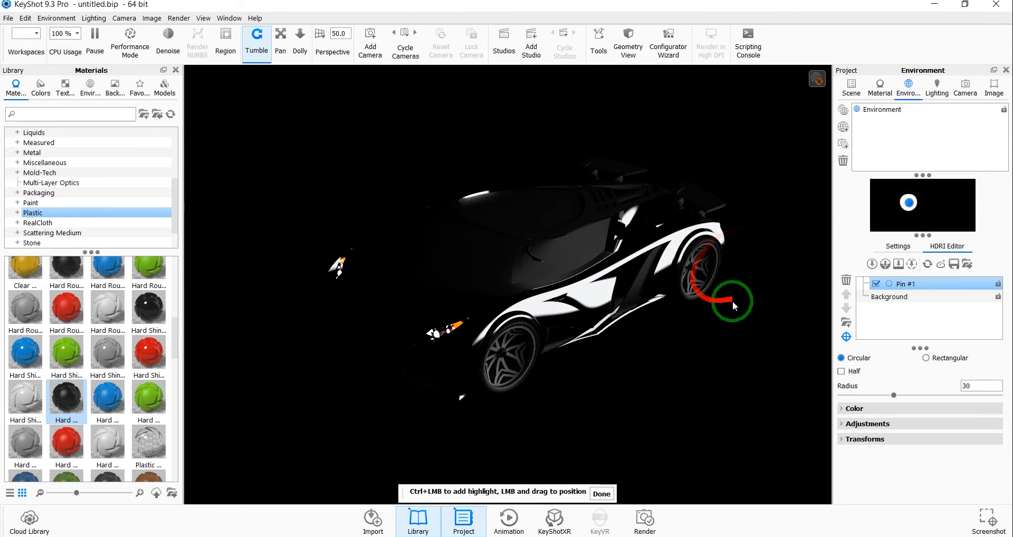
Step: Raise the brightness of the circular light pin to 3.9
left_click(883, 364)
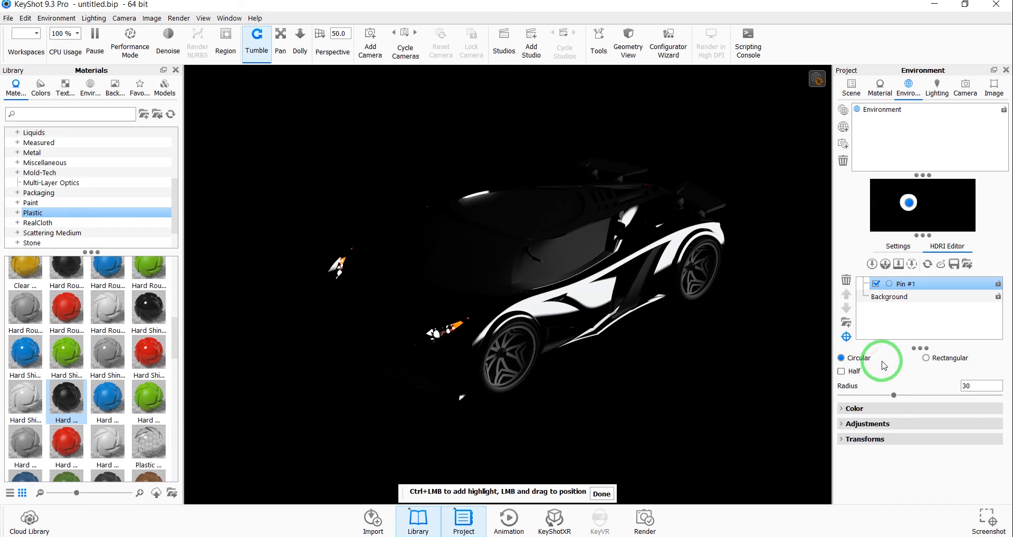
left_click(864, 408)
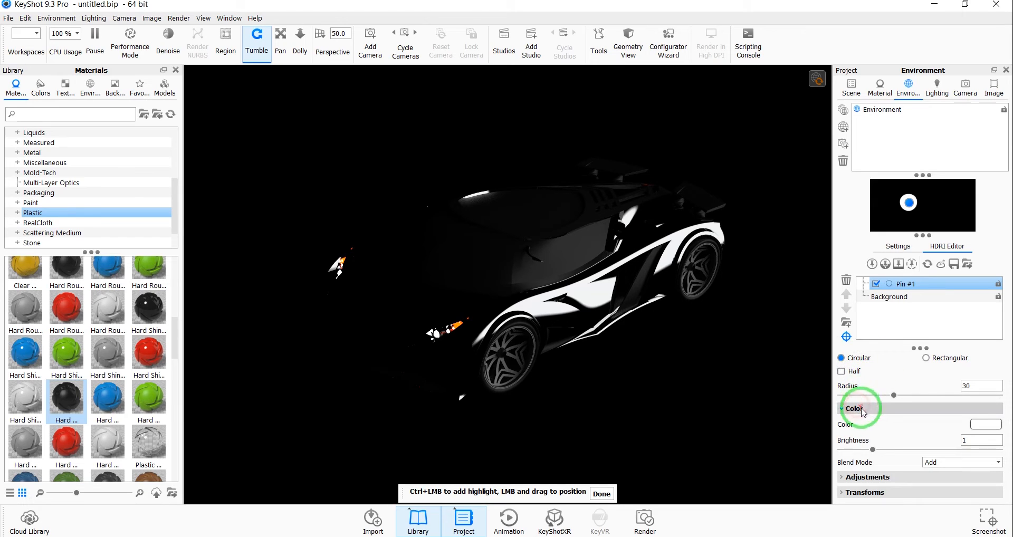
left_click_drag(873, 450, 964, 451)
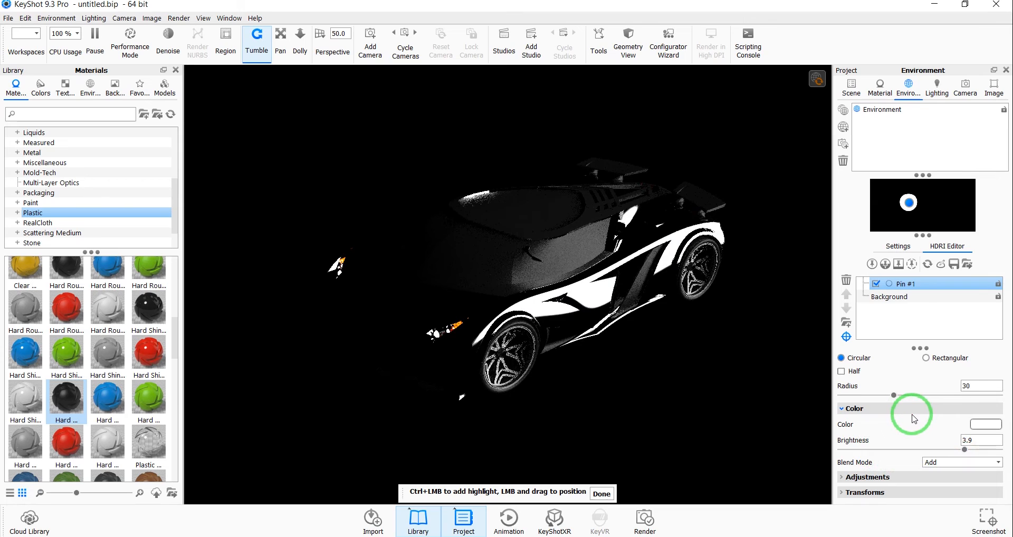
left_click(891, 425)
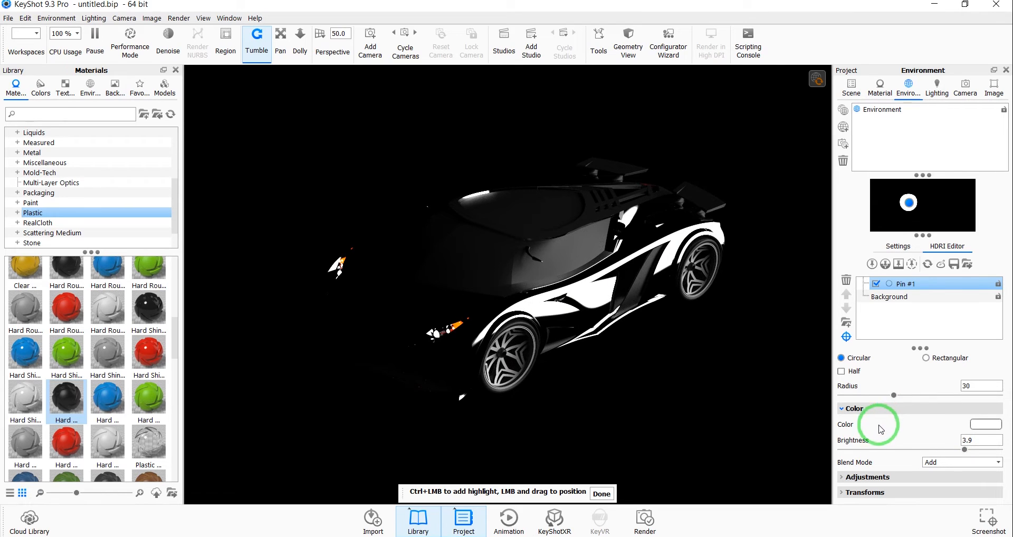
Step: Set the light pin's falloff to 0.507 to soften its edge
left_click(878, 478)
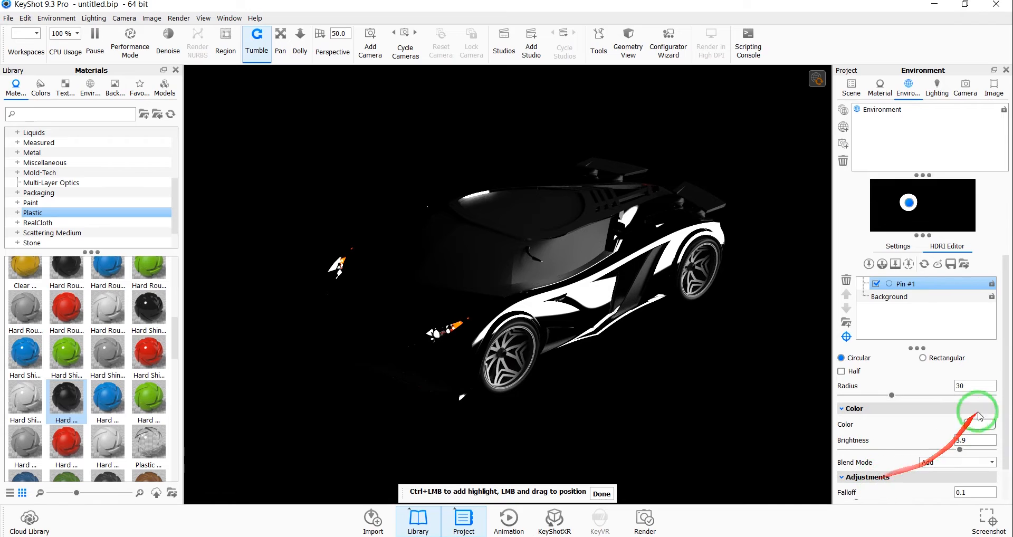
left_click_drag(1004, 397, 1004, 434)
left_click_drag(859, 467, 917, 467)
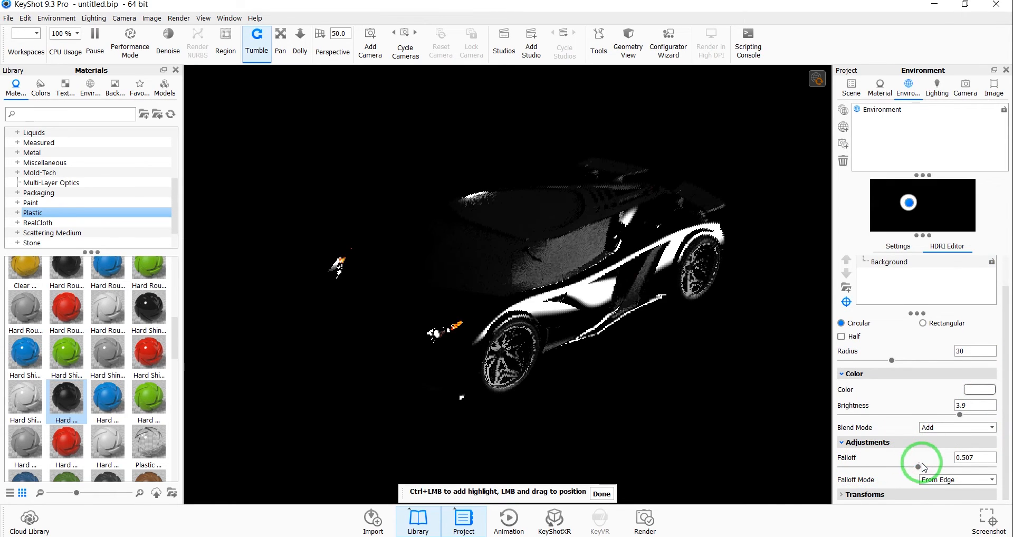
Step: Set the circular light pin's falloff to 0.705 and its falloff mode to Quadratic, keeping the blend mode on Add
left_click_drag(921, 468, 948, 469)
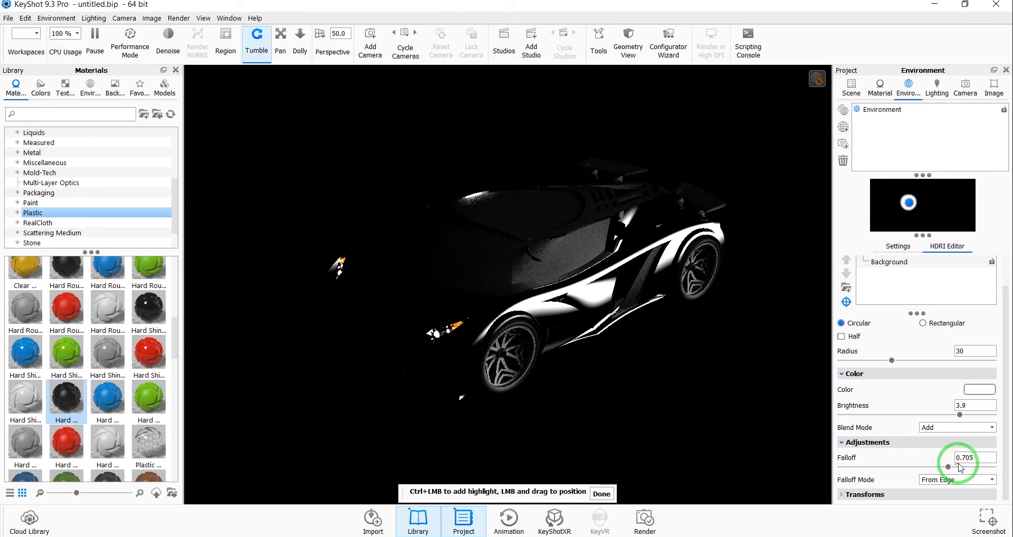
left_click(938, 428)
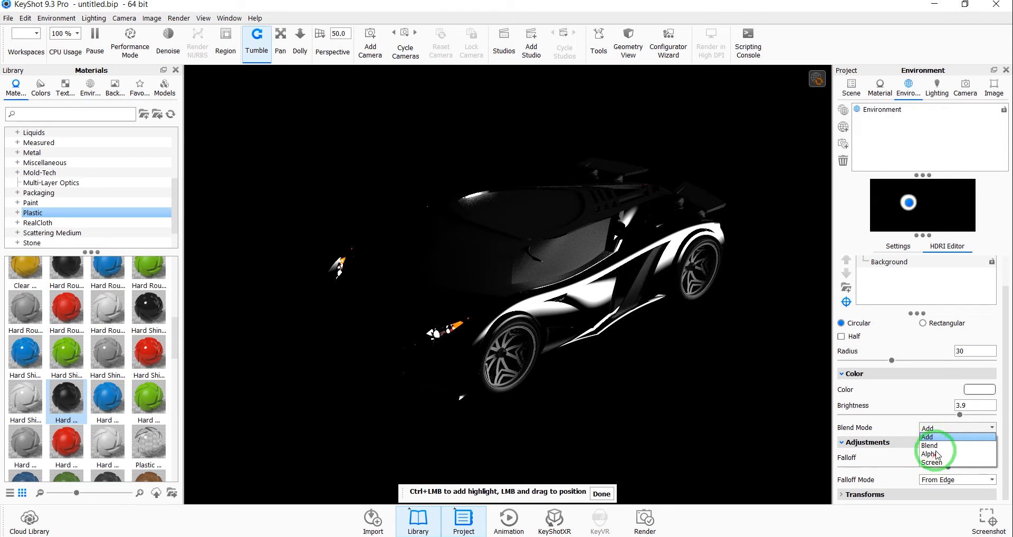
left_click(910, 463)
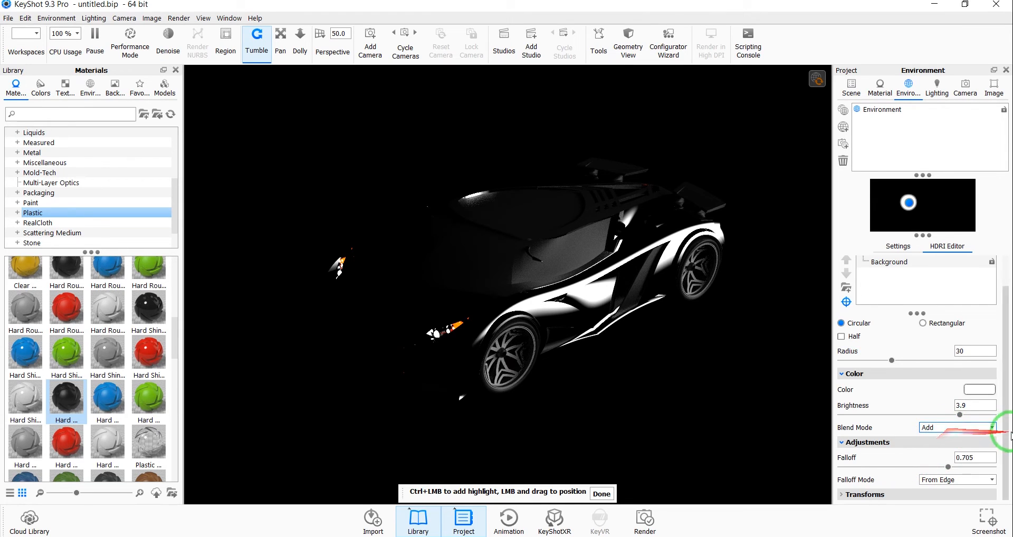
left_click(958, 480)
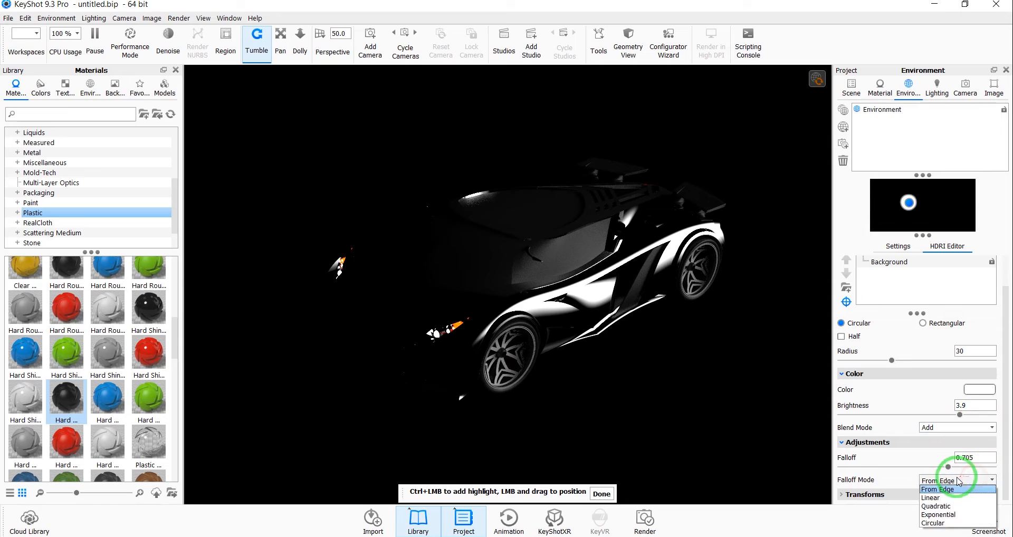
left_click(938, 506)
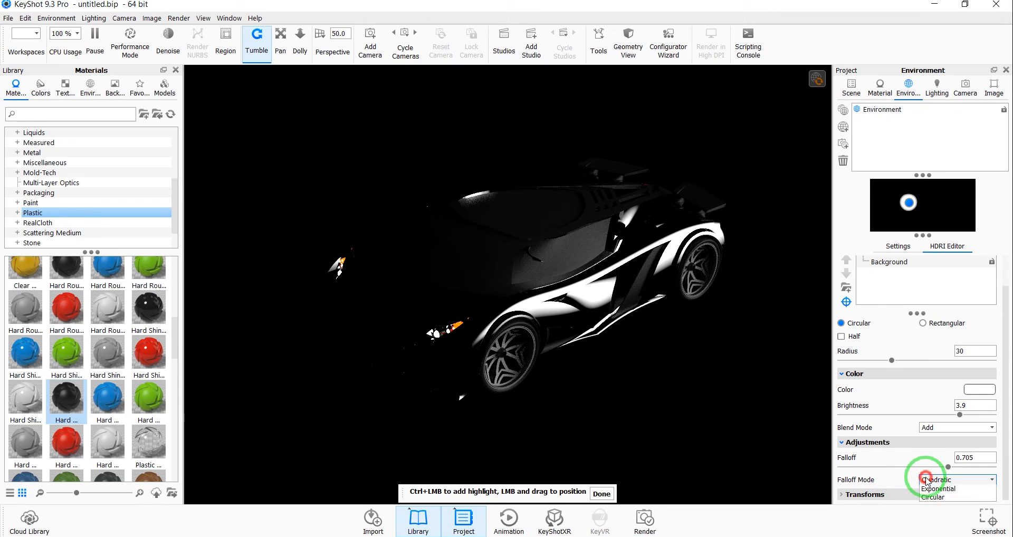
left_click(927, 480)
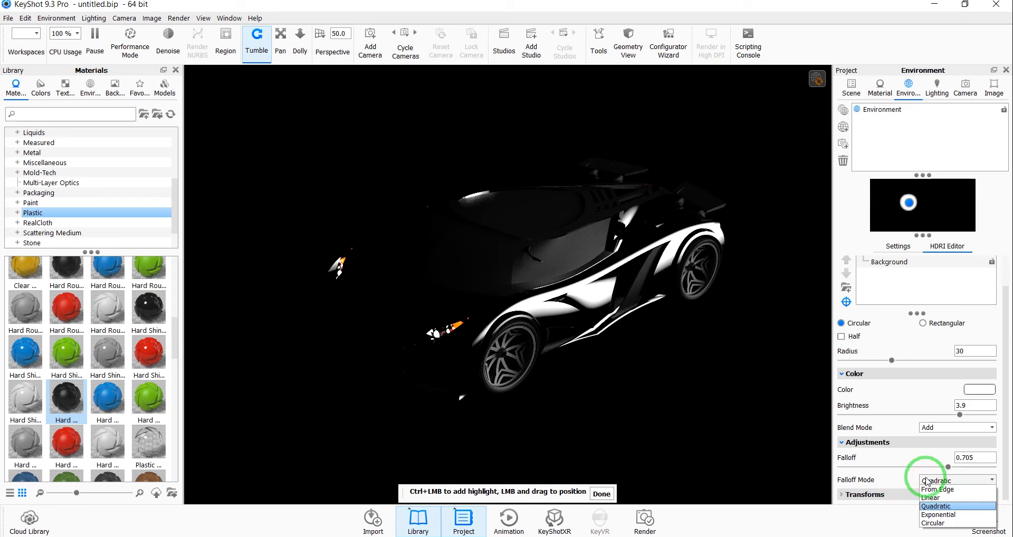
left_click(927, 480)
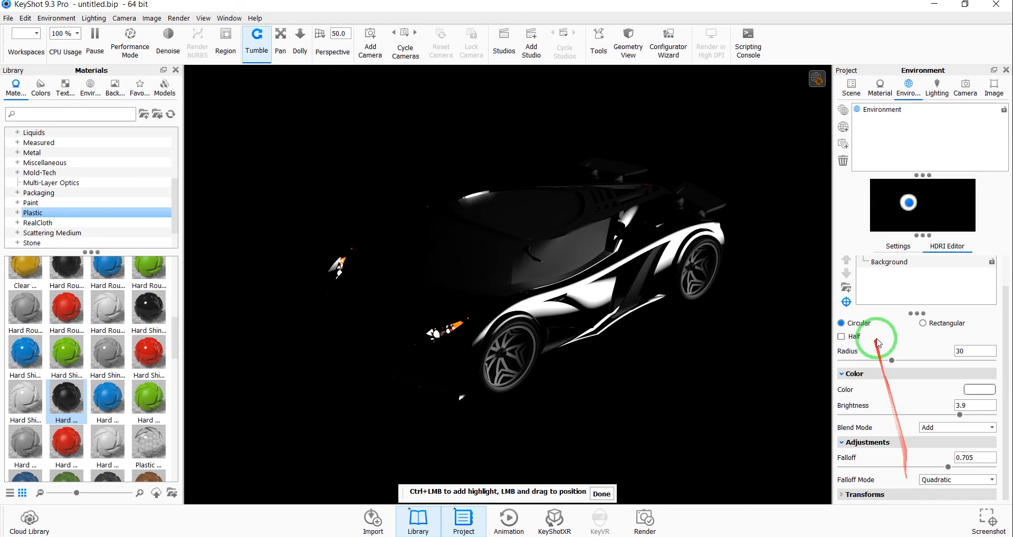
Step: Reposition the circular light pin so its highlight falls across the car's door and side panels
left_click_drag(909, 203, 911, 206)
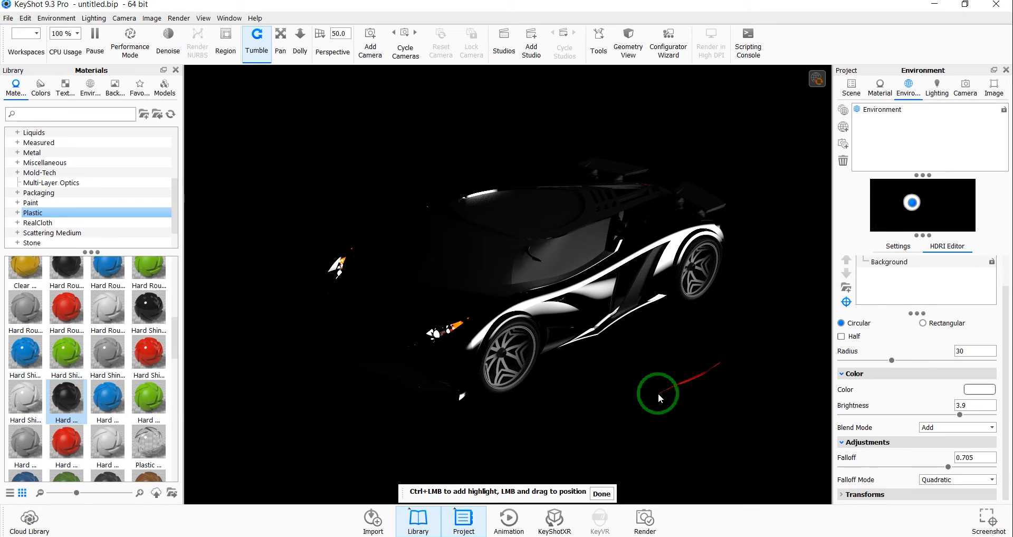
left_click(602, 493)
left_click(846, 301)
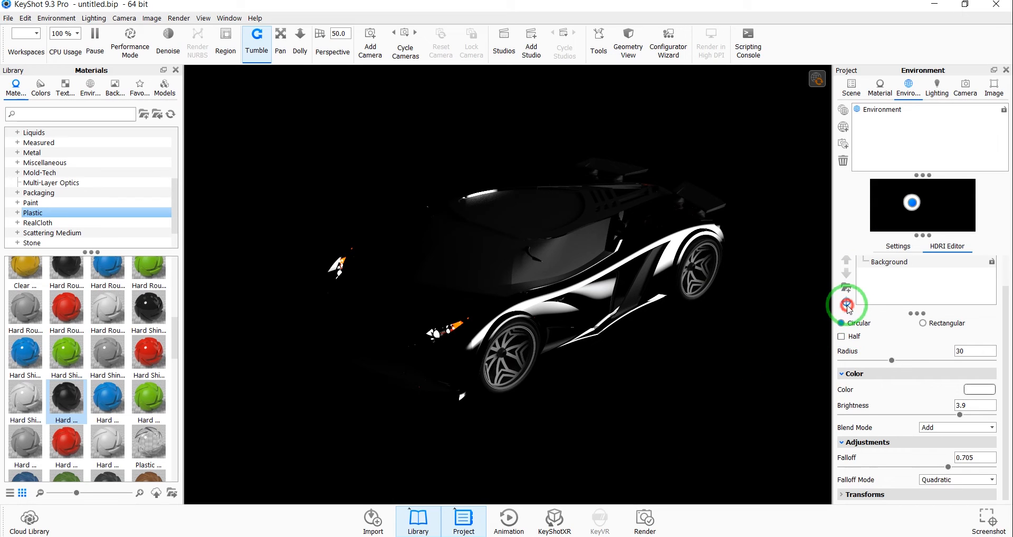
left_click(848, 304)
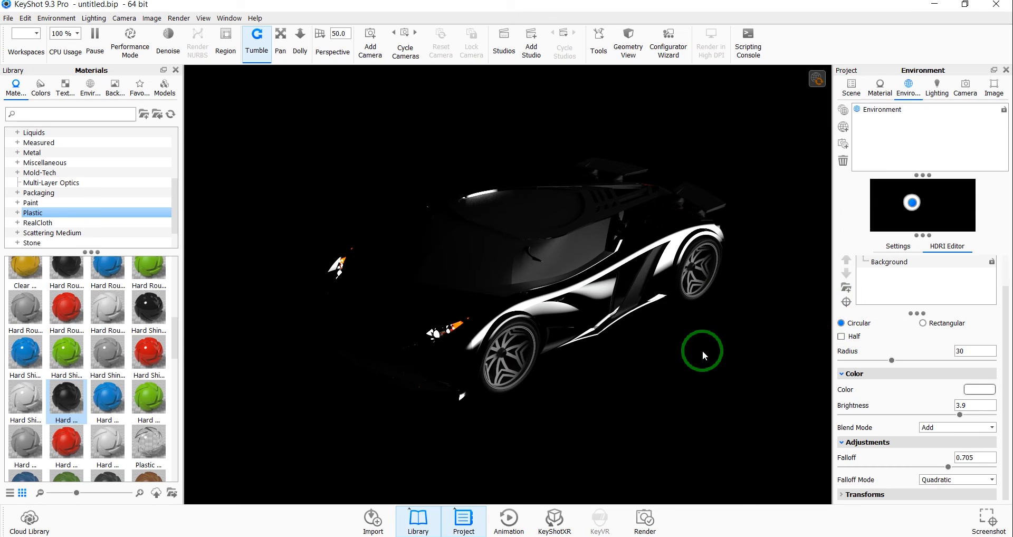
left_click(847, 304)
left_click(641, 293)
left_click_drag(641, 293, 623, 291)
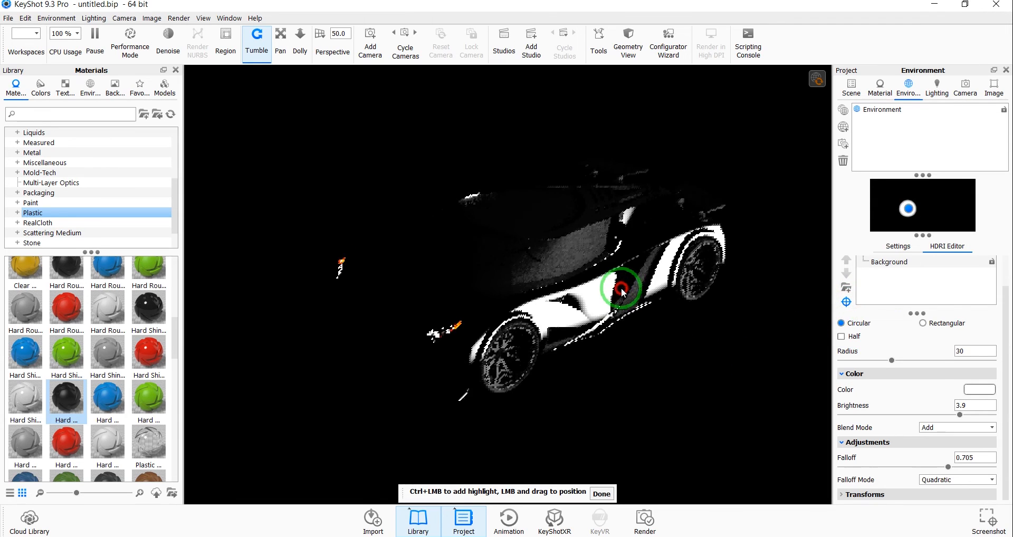
mouse_move(908, 210)
left_mouse_down()
mouse_move(917, 203)
mouse_move(915, 218)
left_mouse_up()
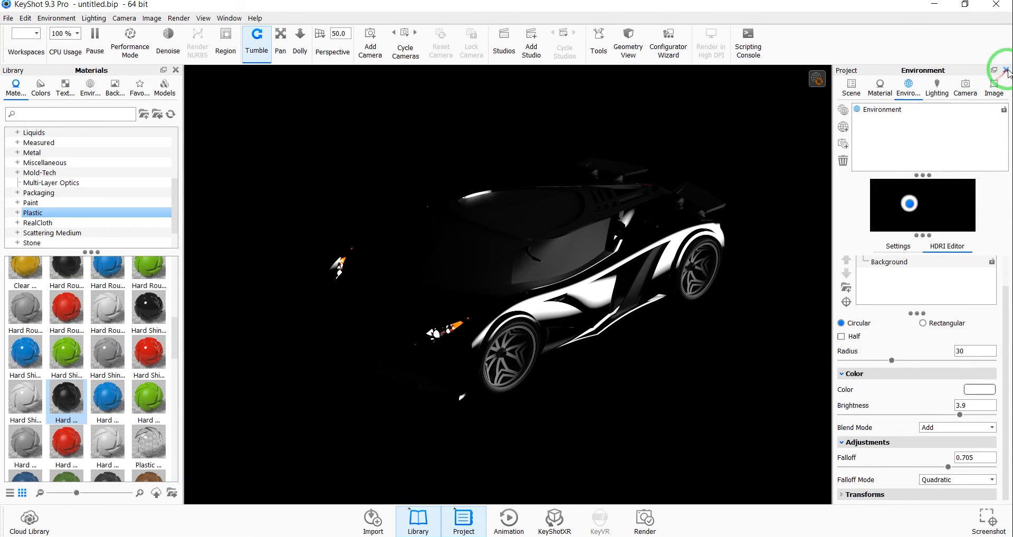
Step: Replace the black environment with an outdoor asphalt road and grass HDRI from the environment library
left_click(1006, 70)
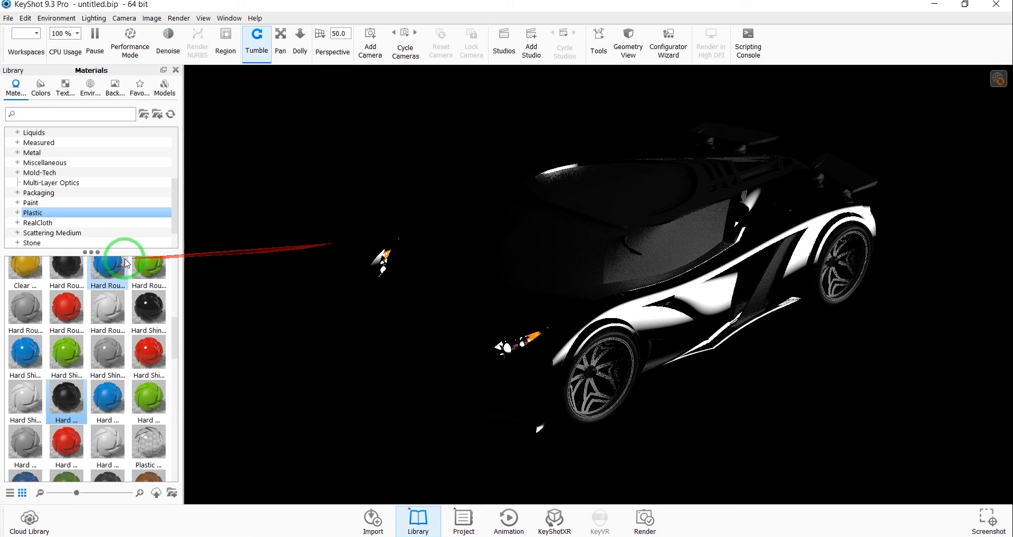
left_click(89, 87)
left_click_drag(174, 292, 176, 318)
left_click_drag(128, 430, 284, 415)
Step: Hide the library and orbit the camera to a front three-quarter view of the whole car on the road
left_click_drag(437, 370, 705, 411)
left_click(415, 522)
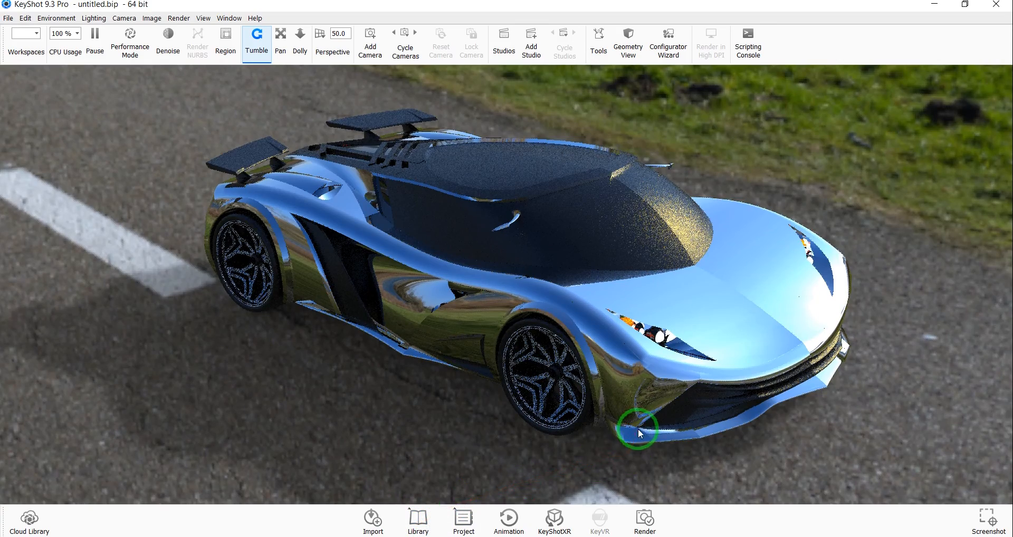
mouse_move(660, 413)
left_mouse_down()
mouse_move(704, 416)
mouse_move(669, 419)
left_mouse_up()
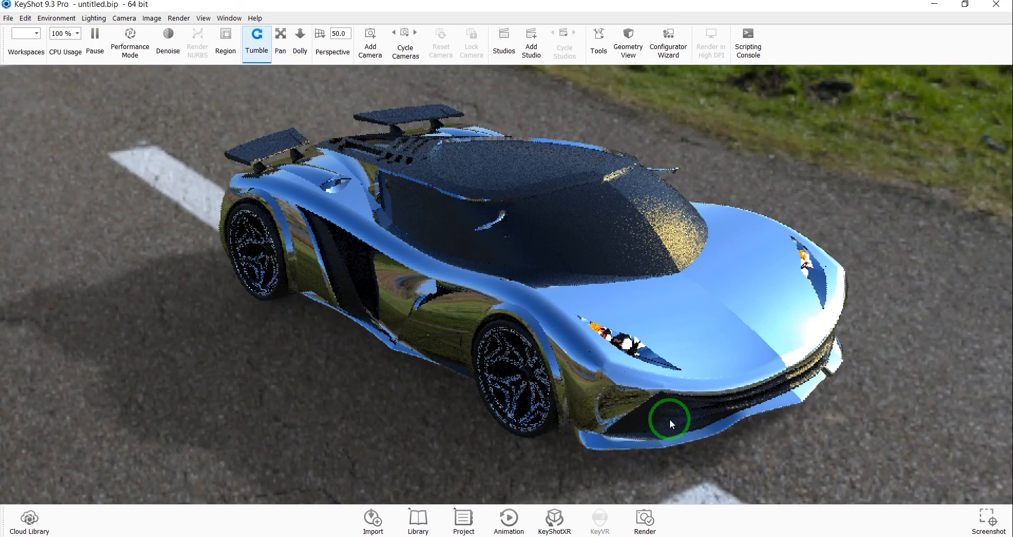
left_click(680, 405)
left_click_drag(680, 406, 669, 420)
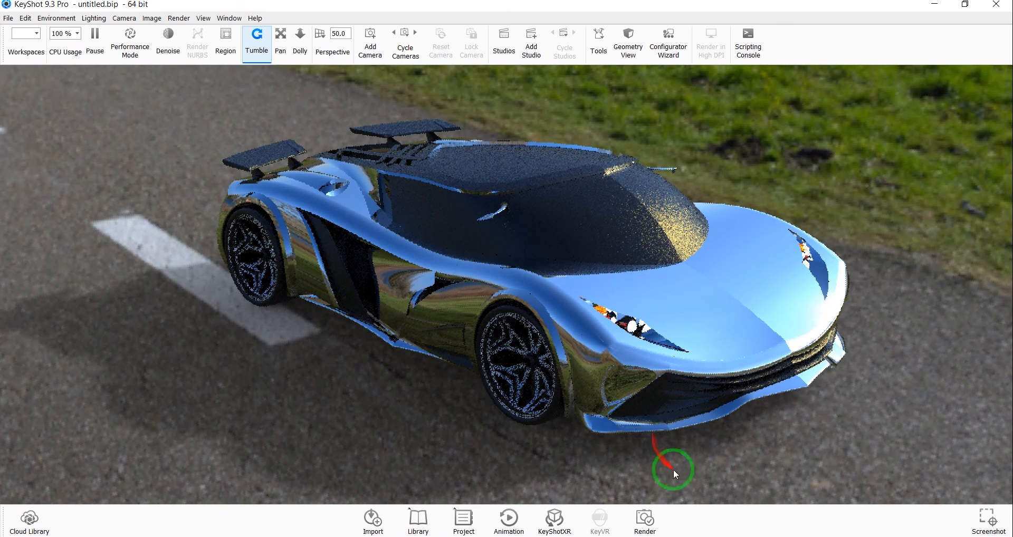
Step: Render a JPEG still image named render1 at 800 x 347 px with quality 100, and accept the finished output
left_click(646, 514)
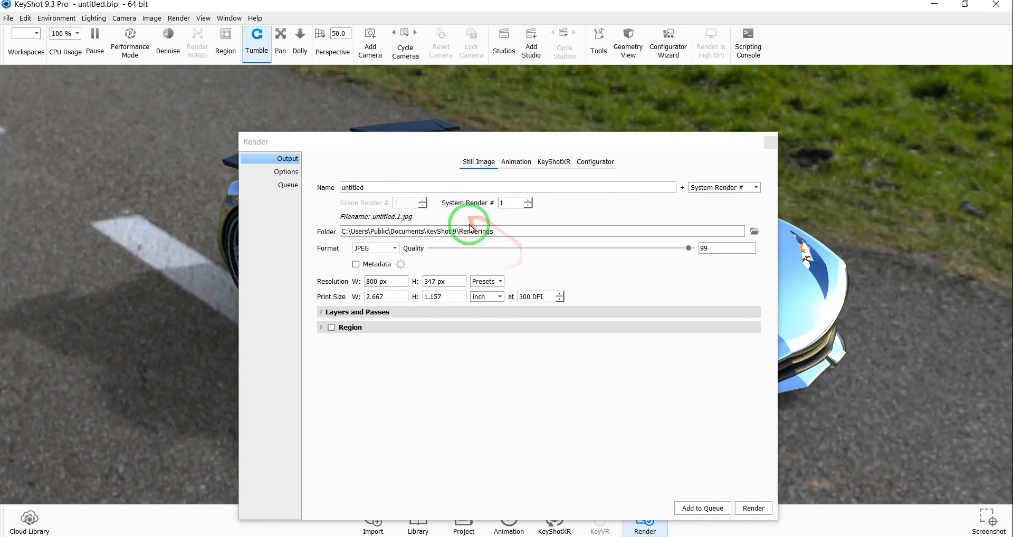
left_click(382, 186)
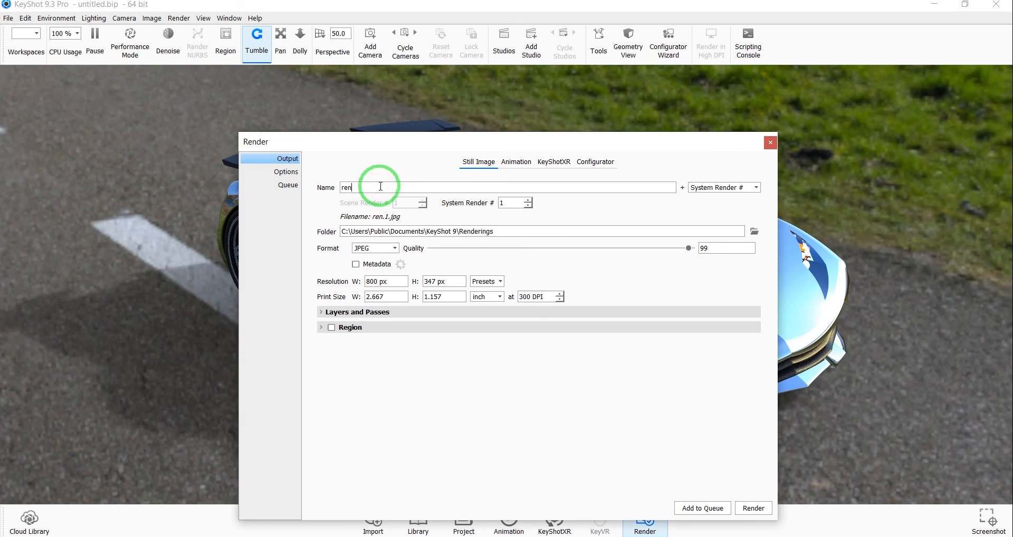
type("1")
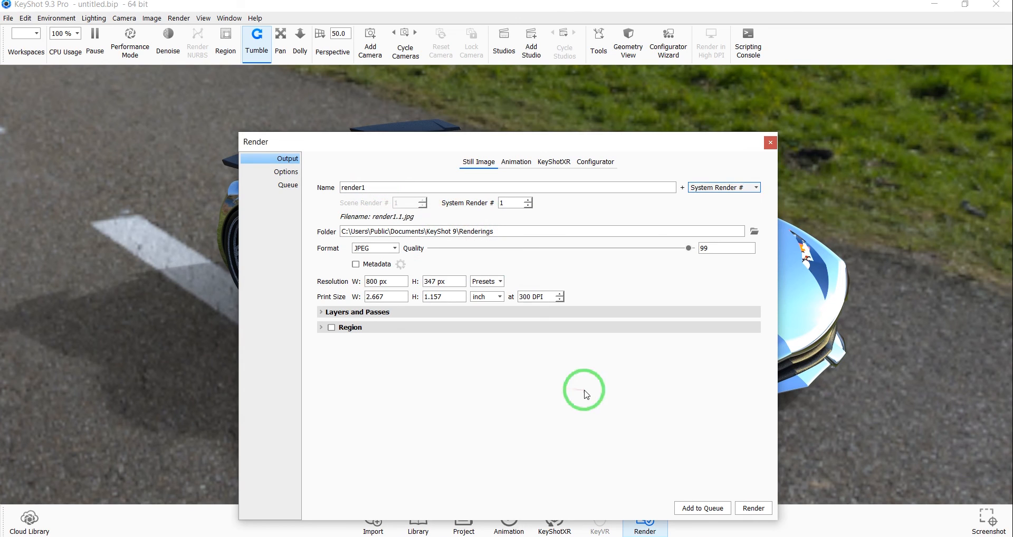
left_click(349, 312)
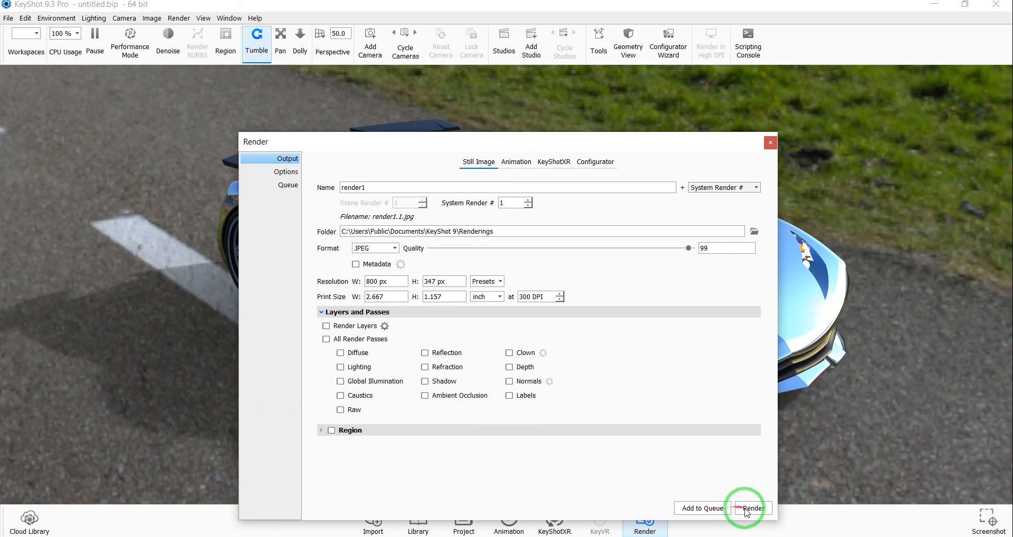
left_click_drag(689, 248, 699, 248)
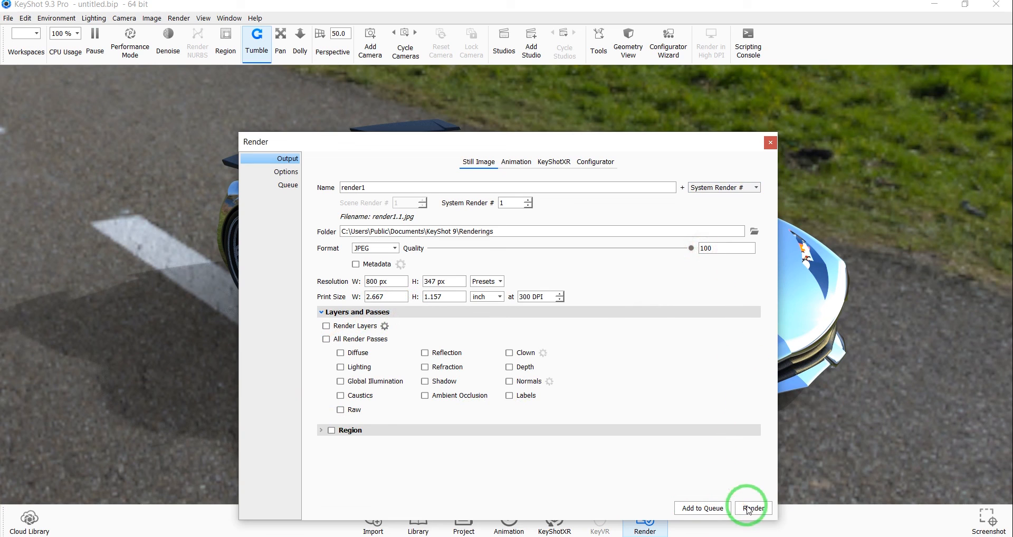
left_click(749, 508)
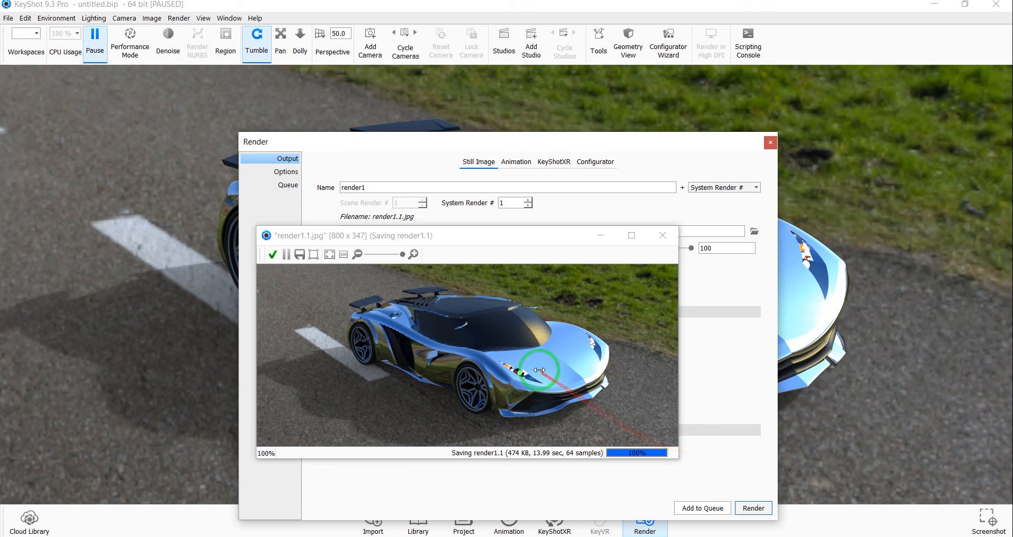
left_click(272, 256)
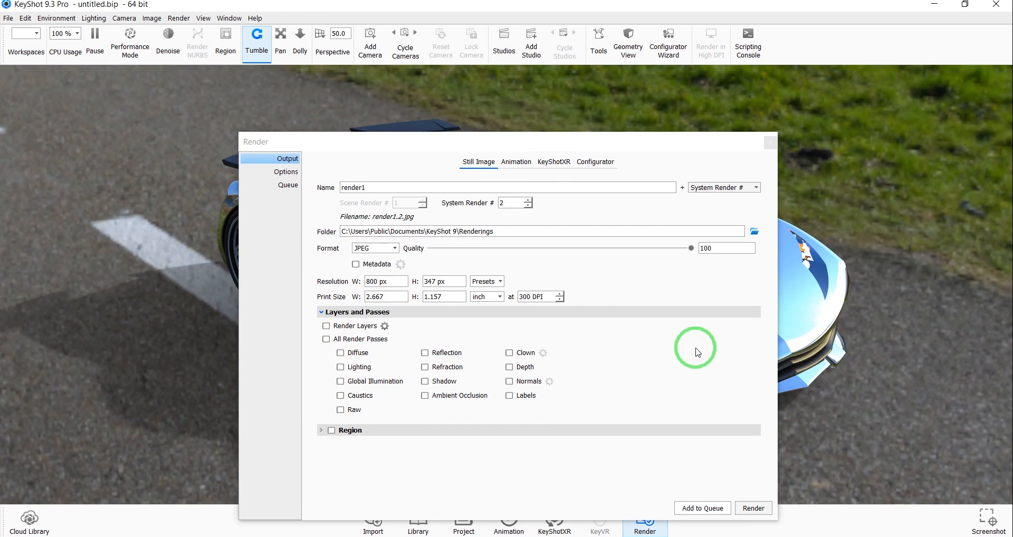
Step: Open render1.1.jpg from the Renderings folder in the image viewer and examine it enlarged to 235%
mouse_move(438, 536)
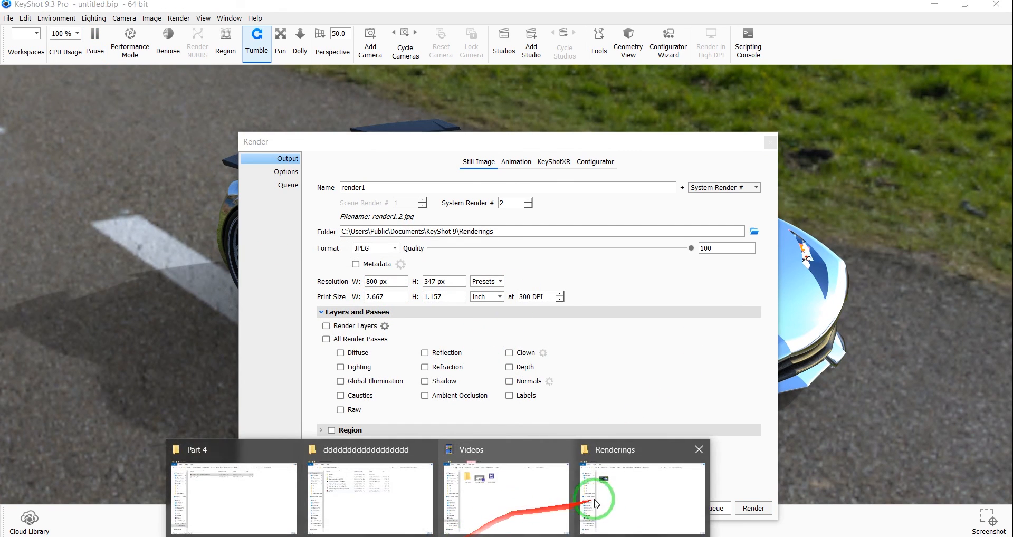
left_click(595, 503)
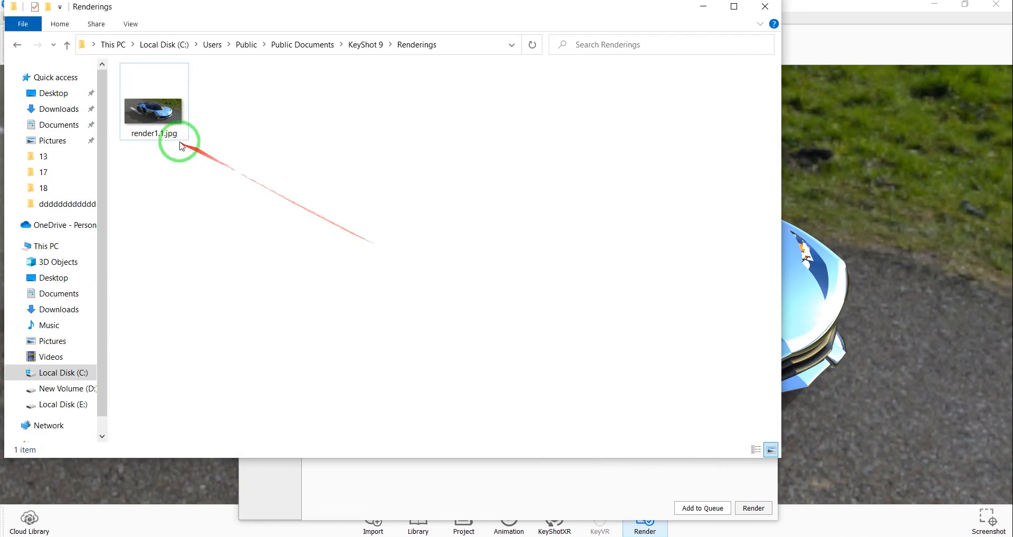
double_click(163, 122)
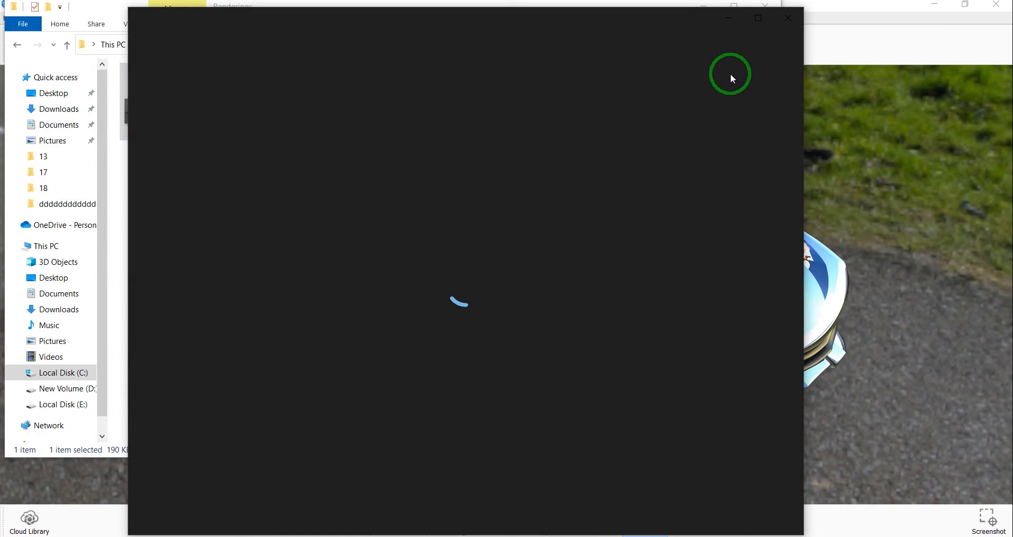
left_click(747, 28)
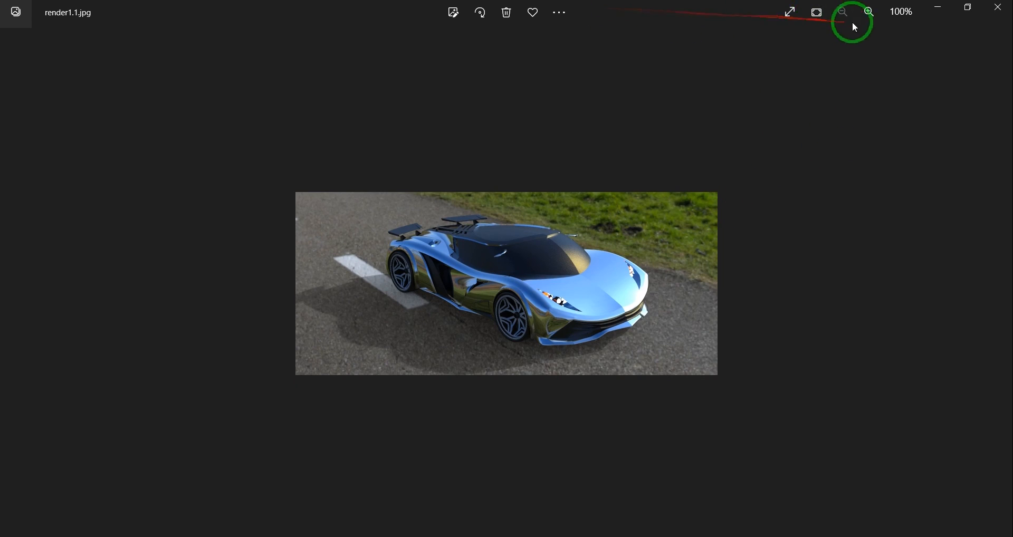
left_click(869, 12)
left_click(870, 13)
left_click(866, 12)
left_click(867, 12)
left_click(867, 12)
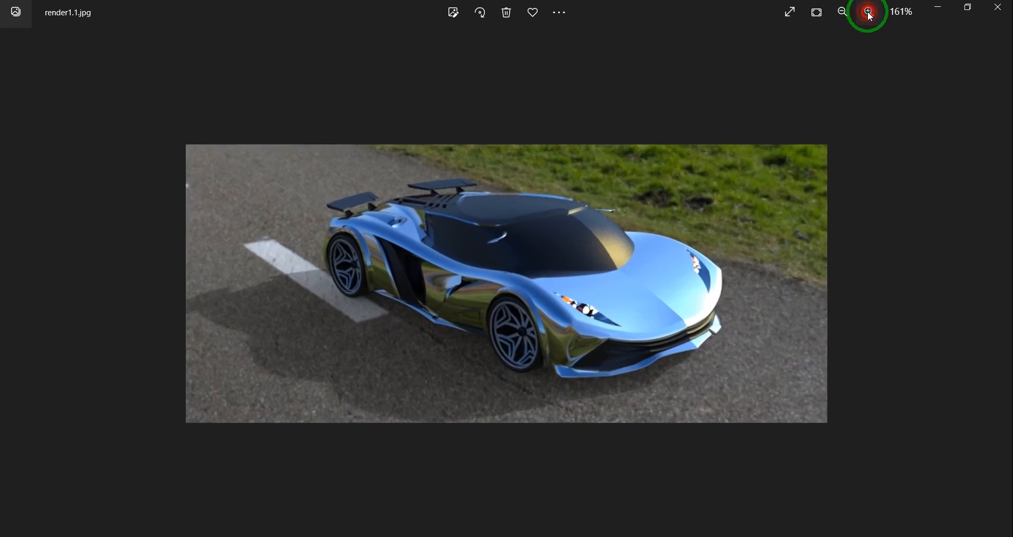
left_click(867, 13)
left_click(868, 12)
left_click(867, 12)
left_click(868, 12)
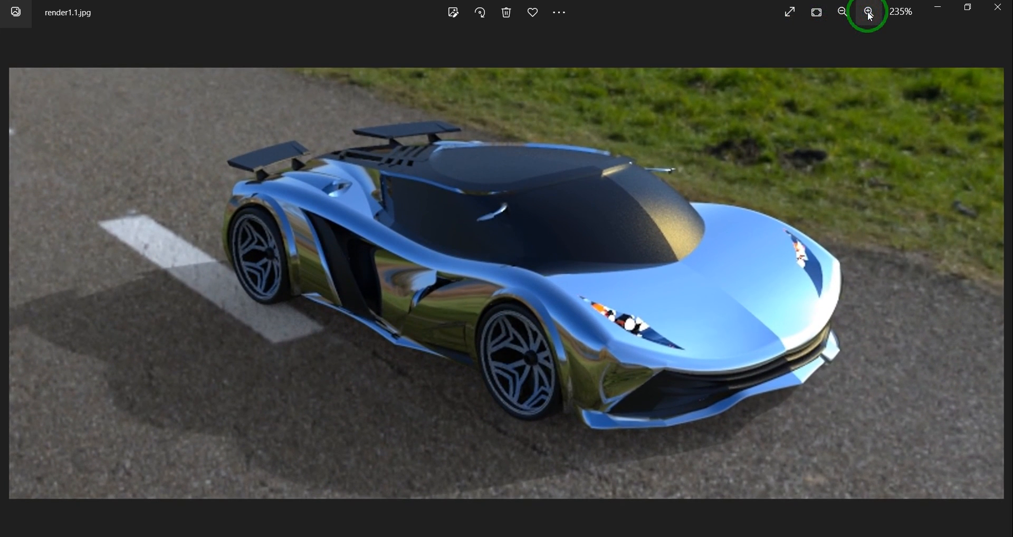